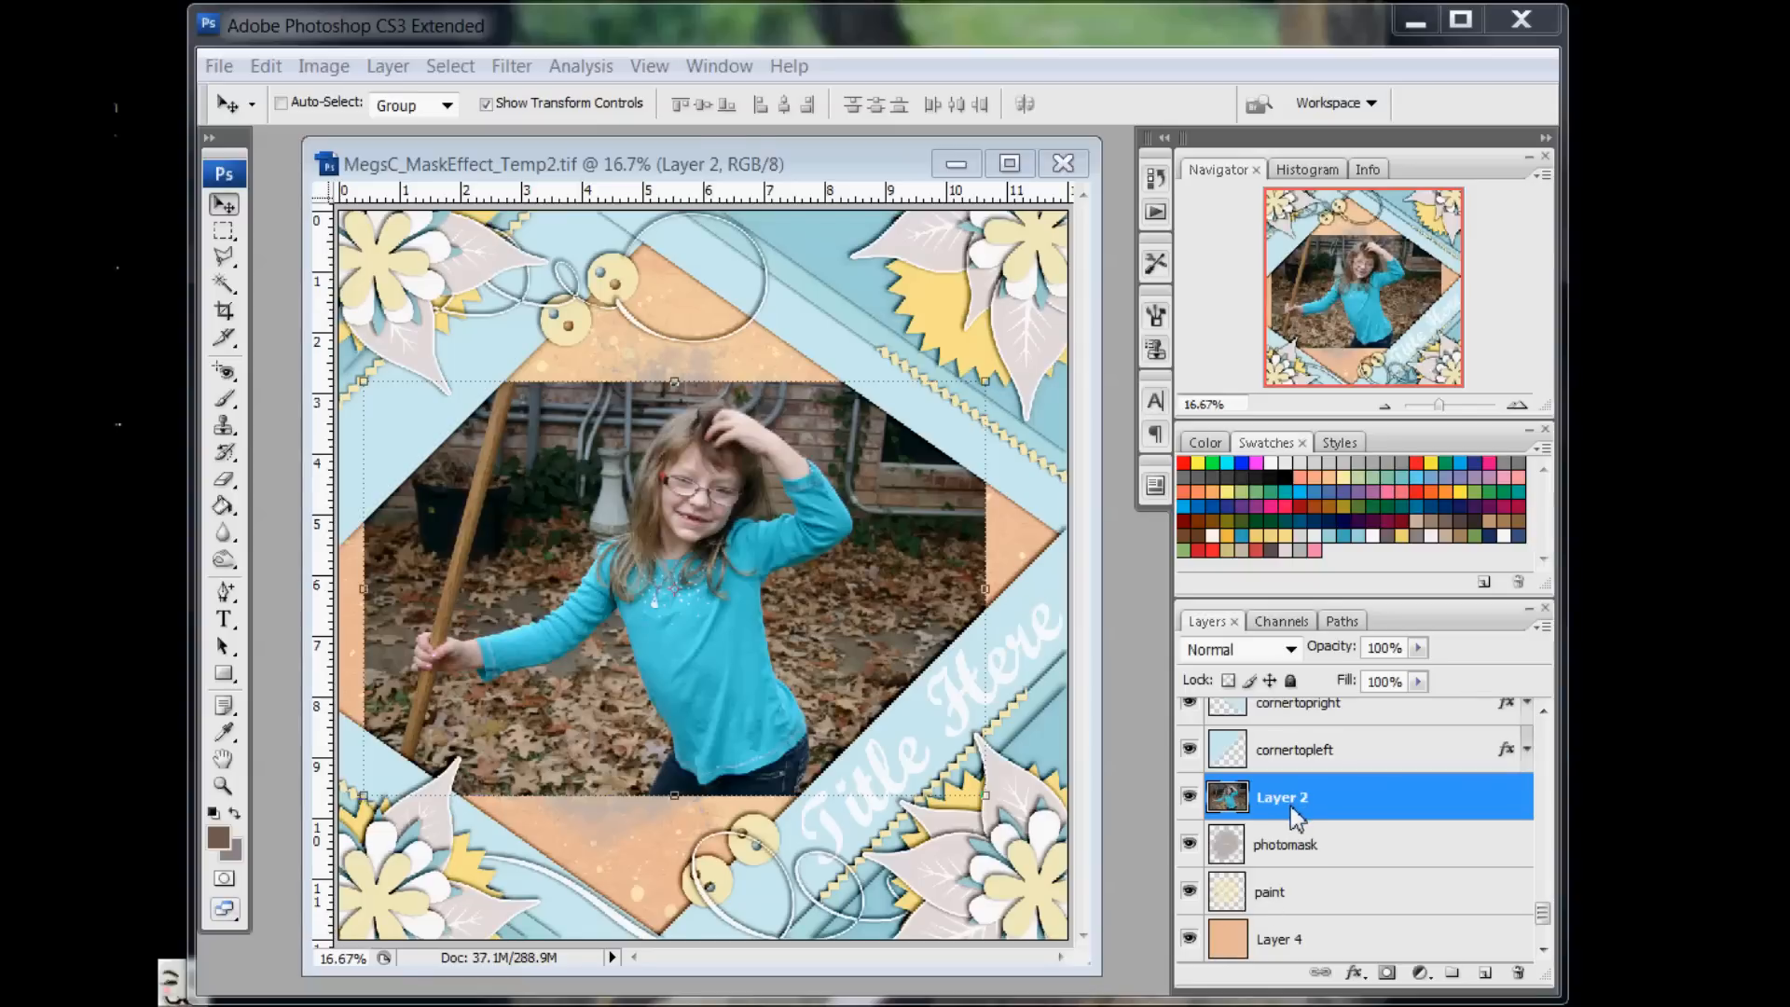
Clip the photo on Layer 2 to the photomask layer beneath it
left_click_drag(1295, 817, 1301, 816)
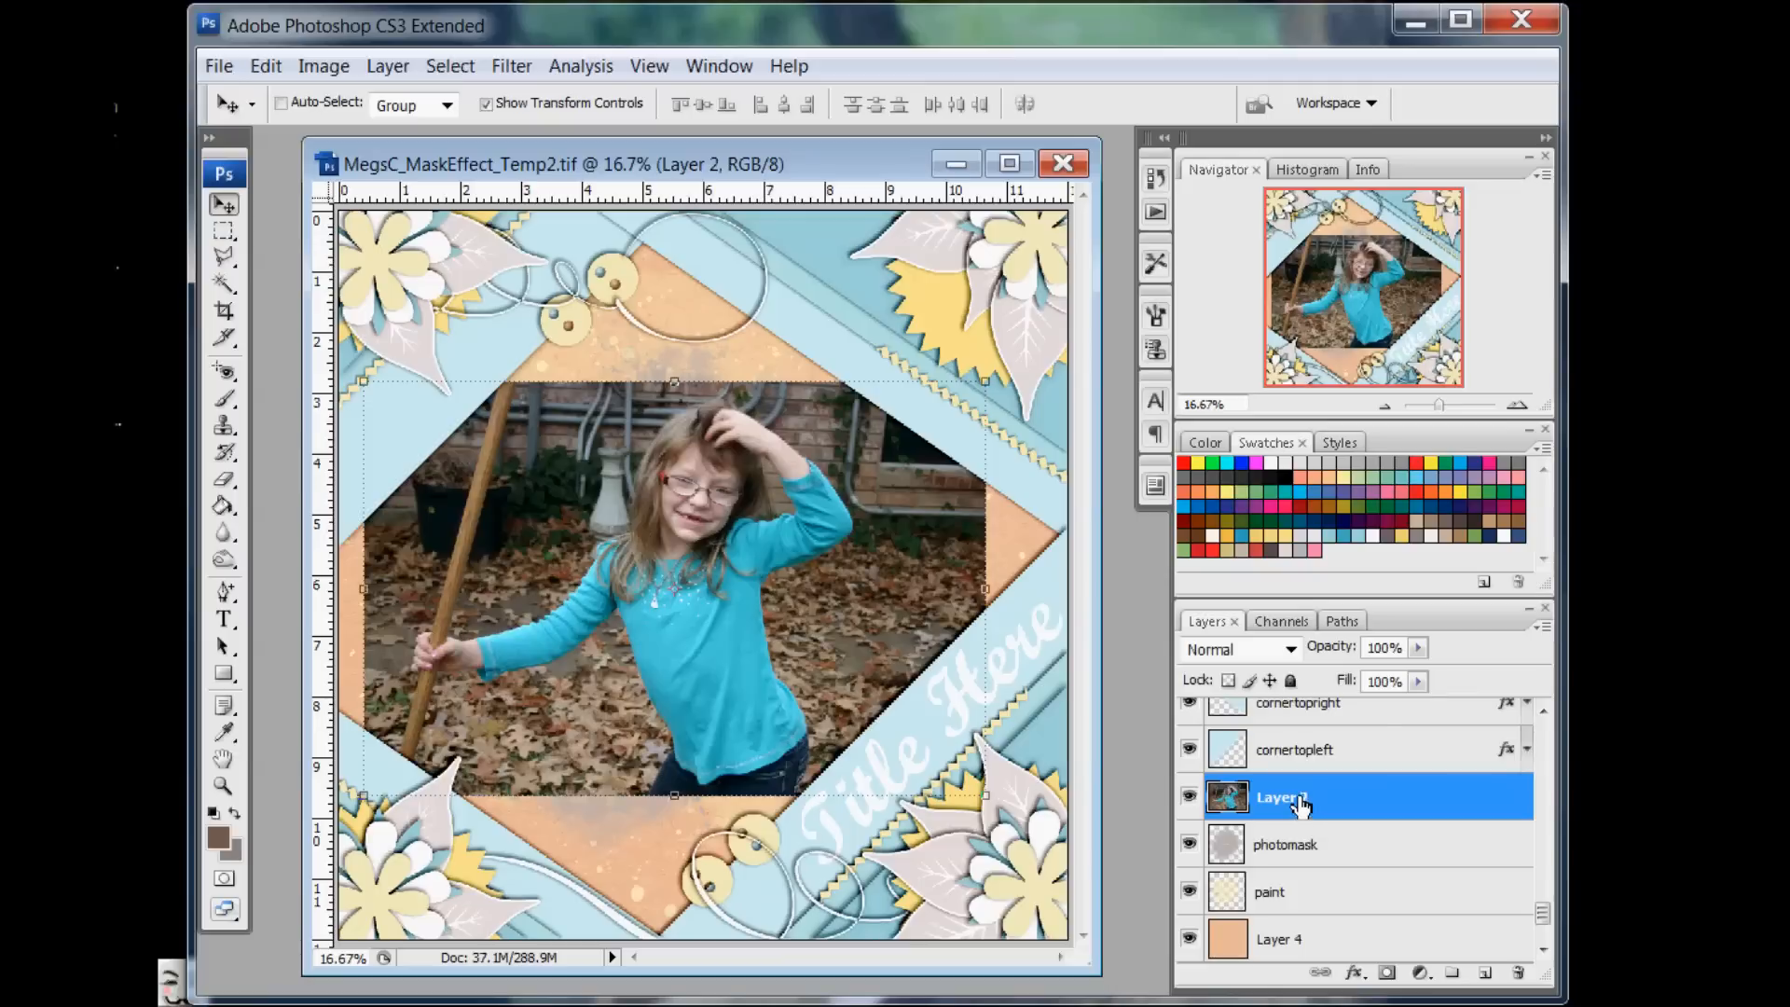
right_click(1300, 816)
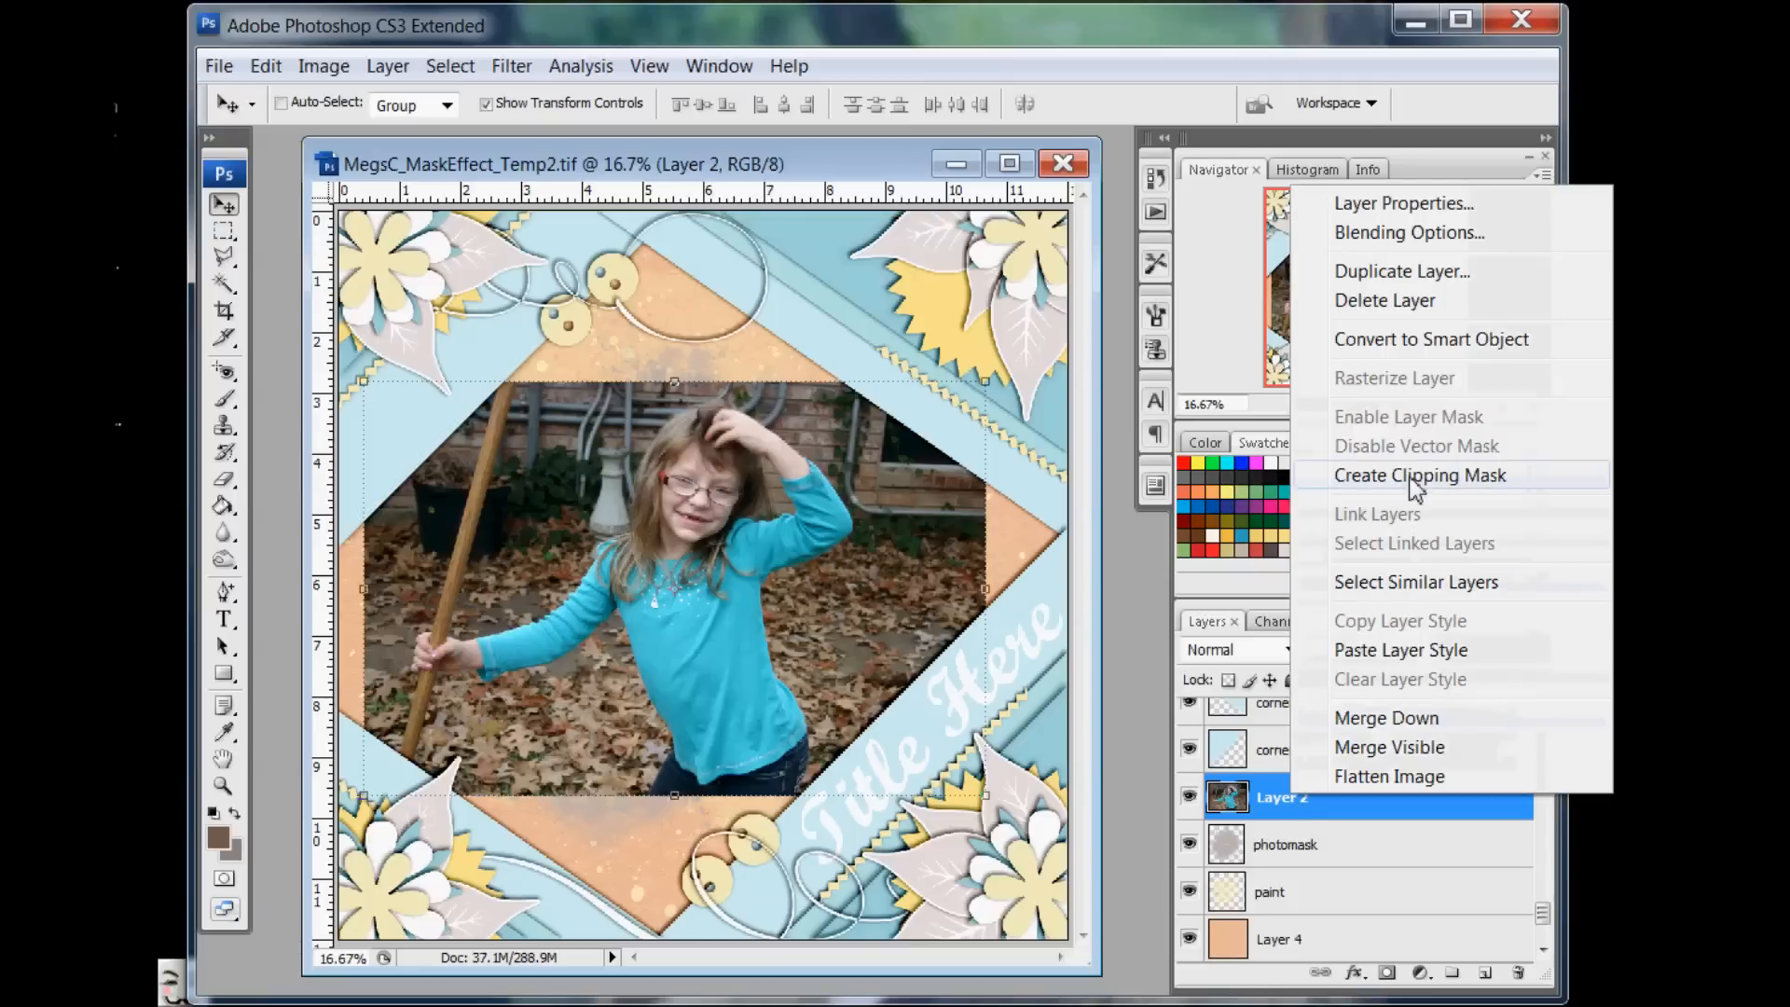
left_click(1302, 815)
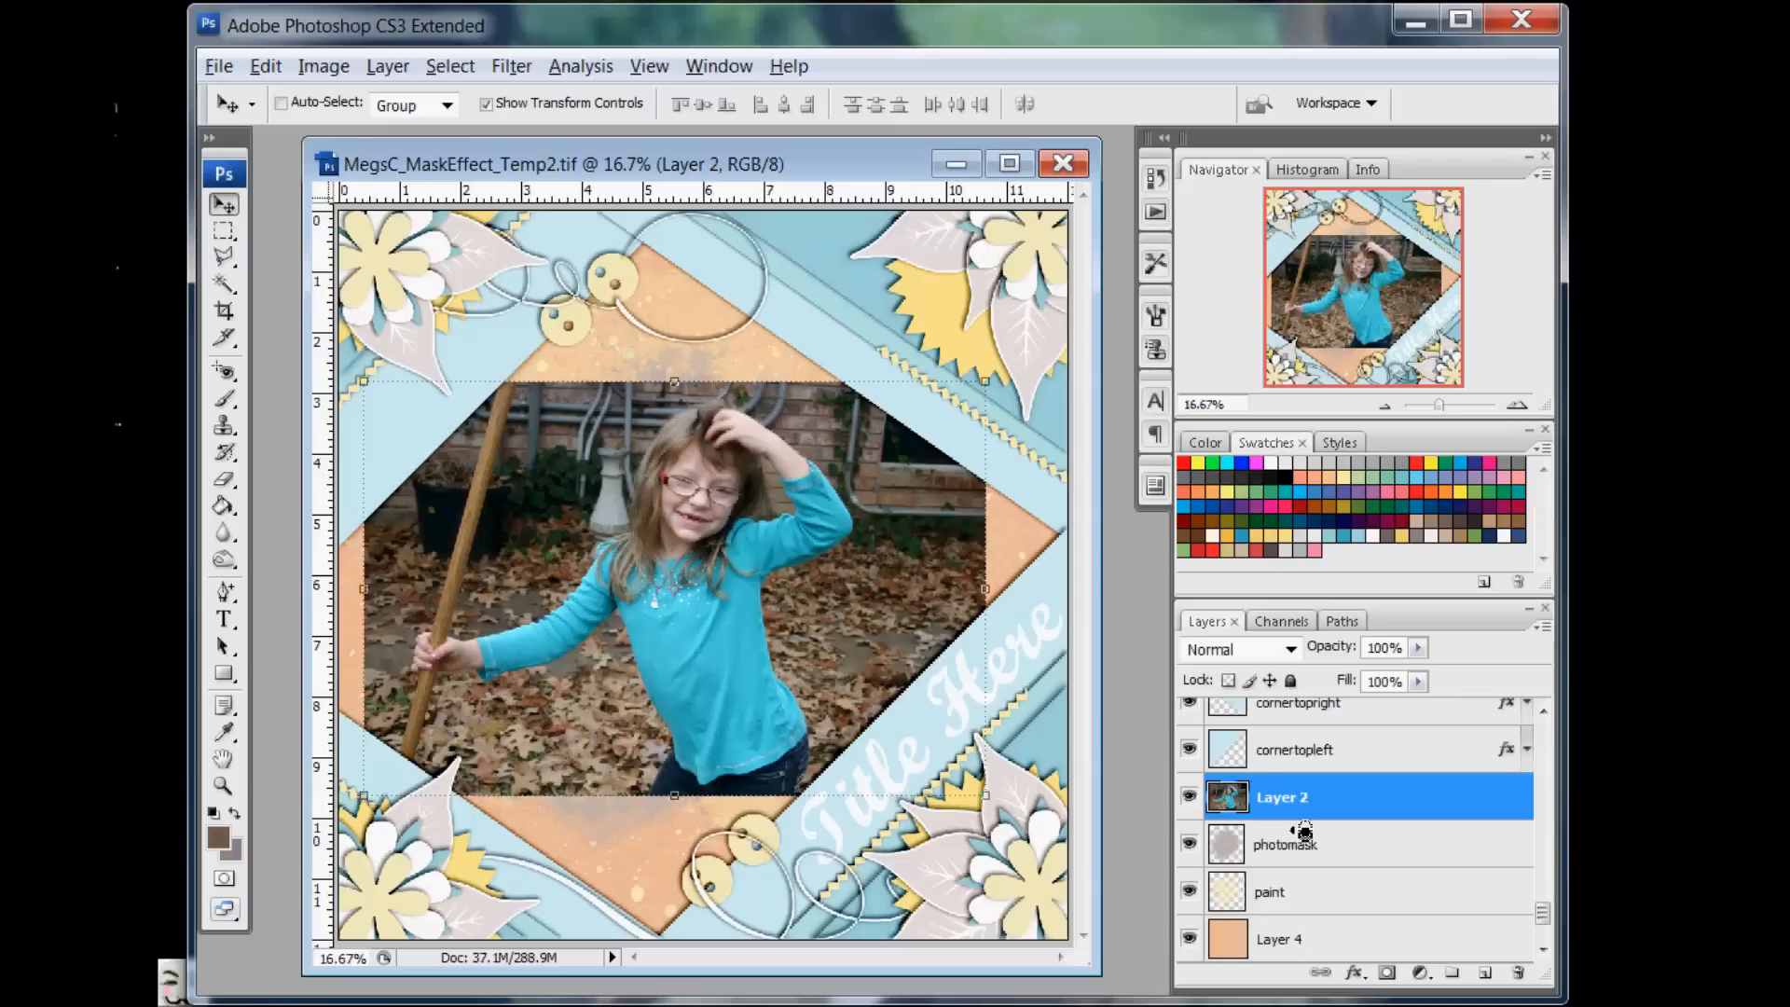
left_click(1303, 829, "alt")
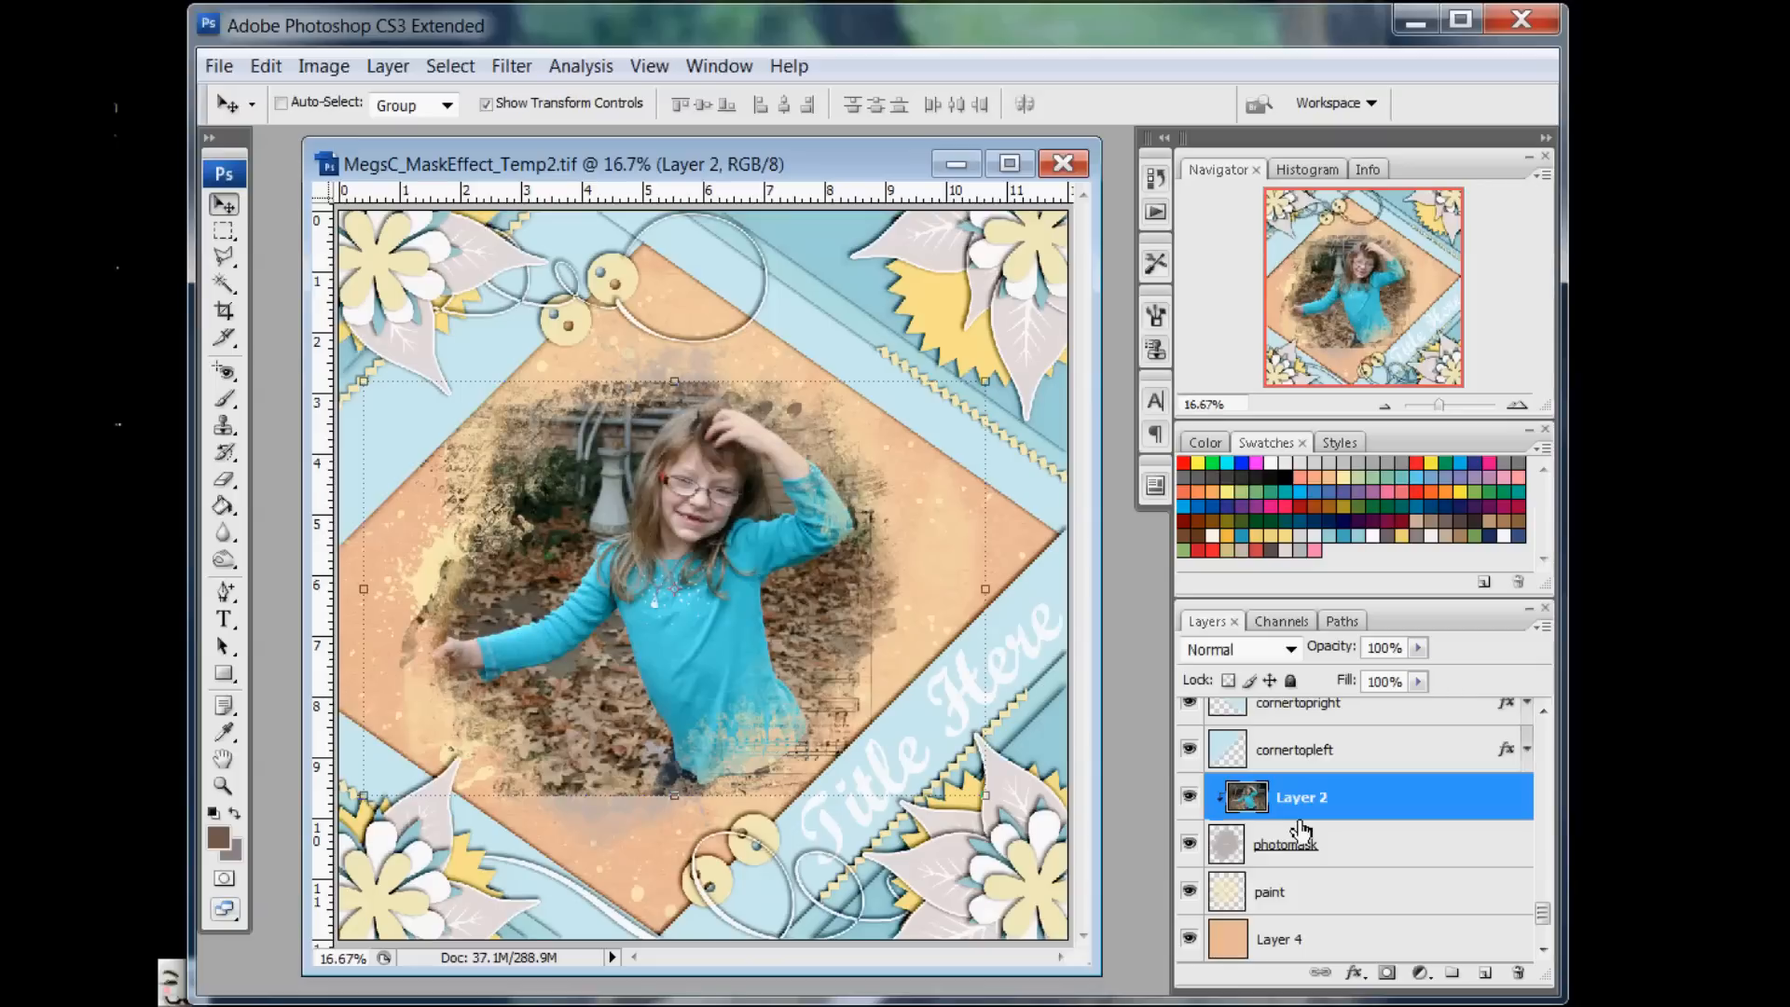
Scale the photomask layer proportionally to 95.3% and shift it slightly within the orange diamond
left_click(1417, 844)
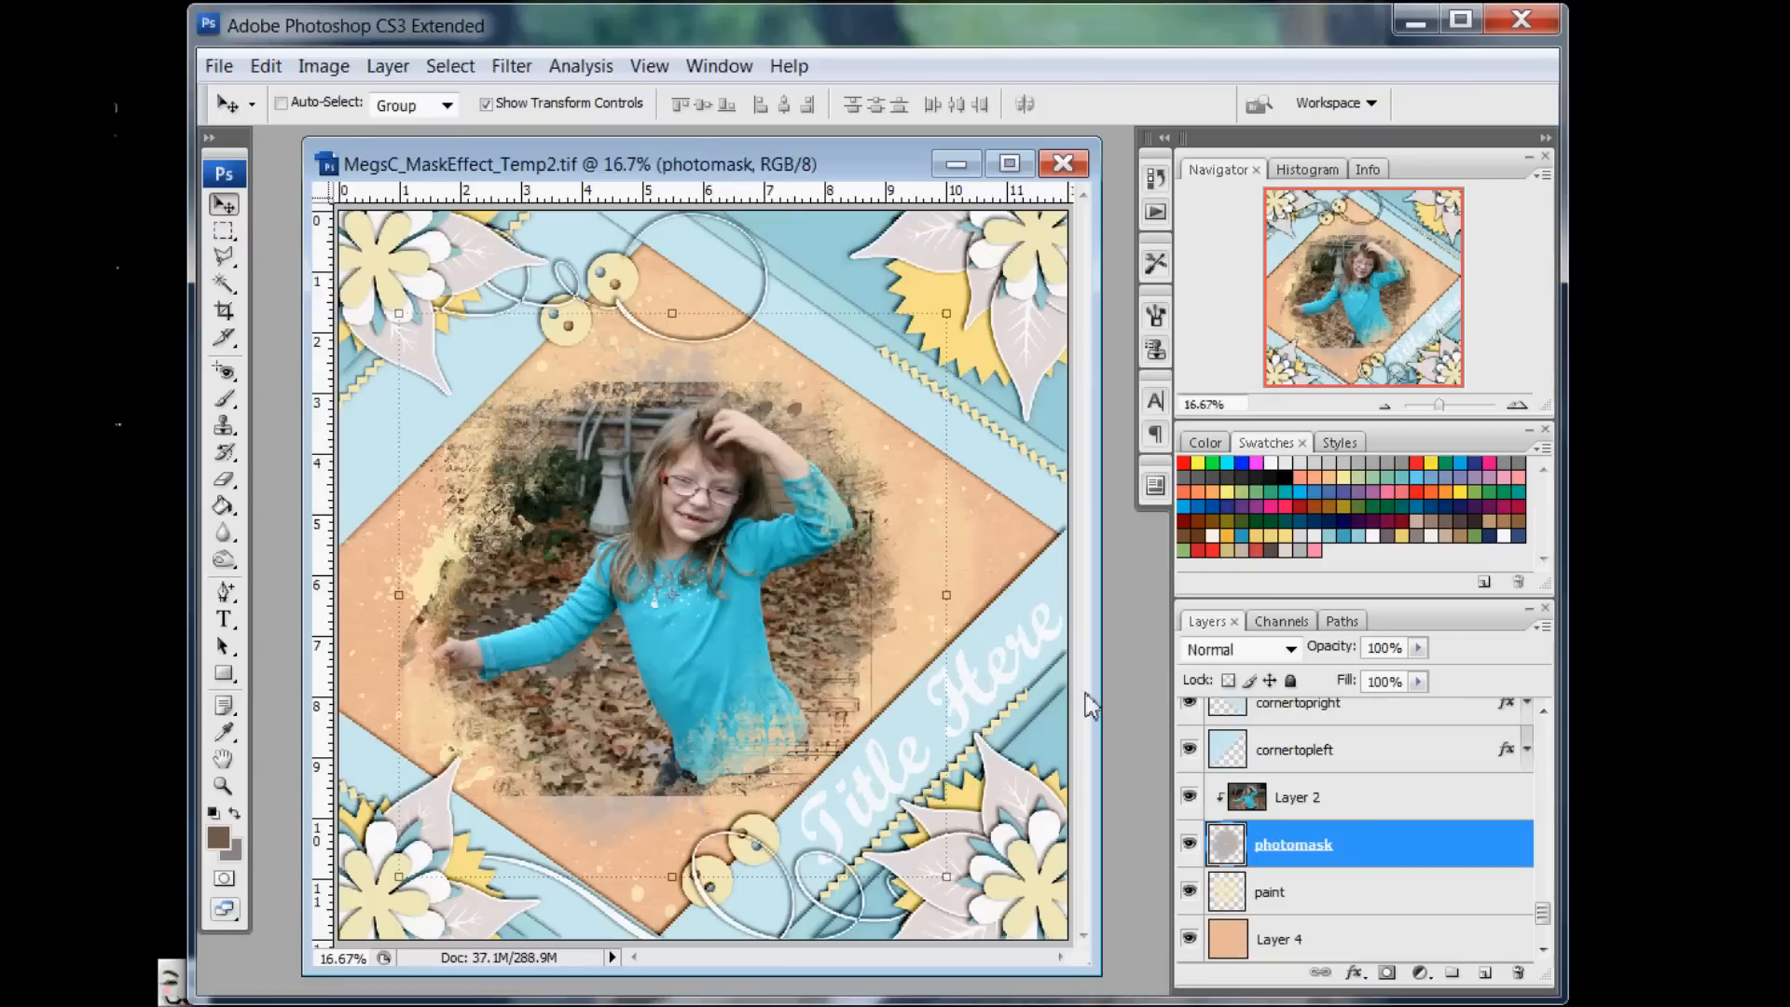
key("ctrl+t")
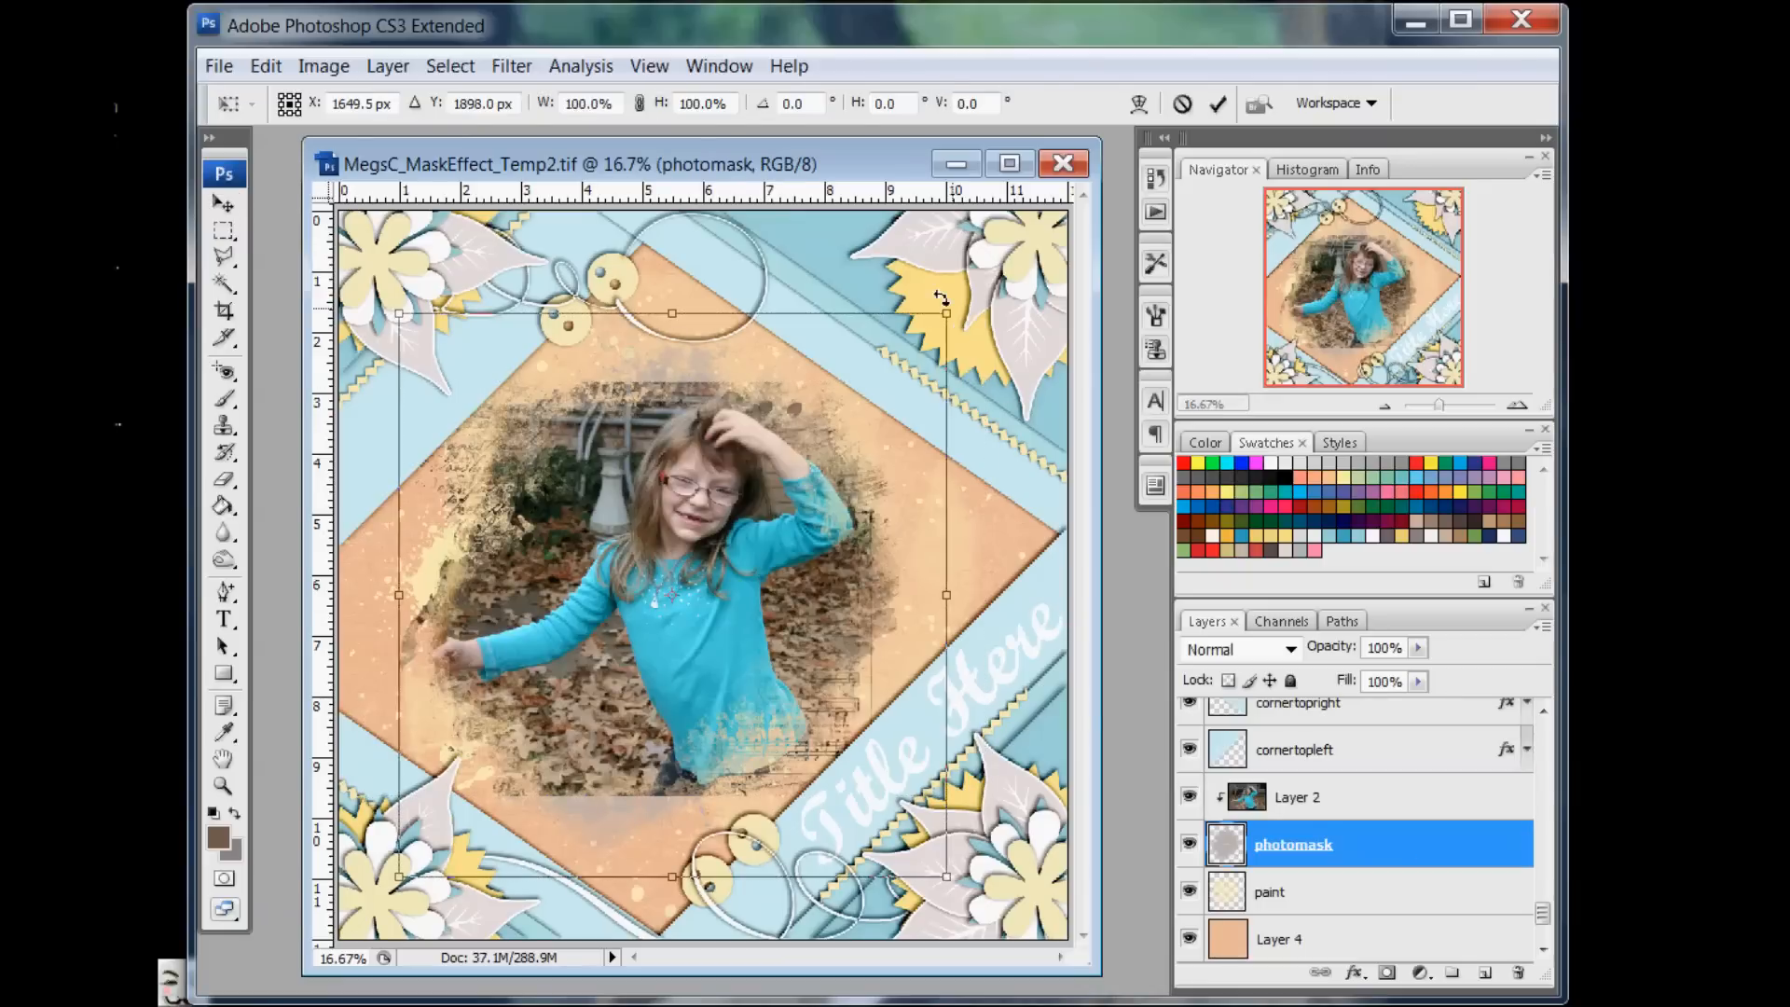
left_click(640, 102)
left_click_drag(942, 319, 932, 343)
left_click_drag(864, 423, 885, 421)
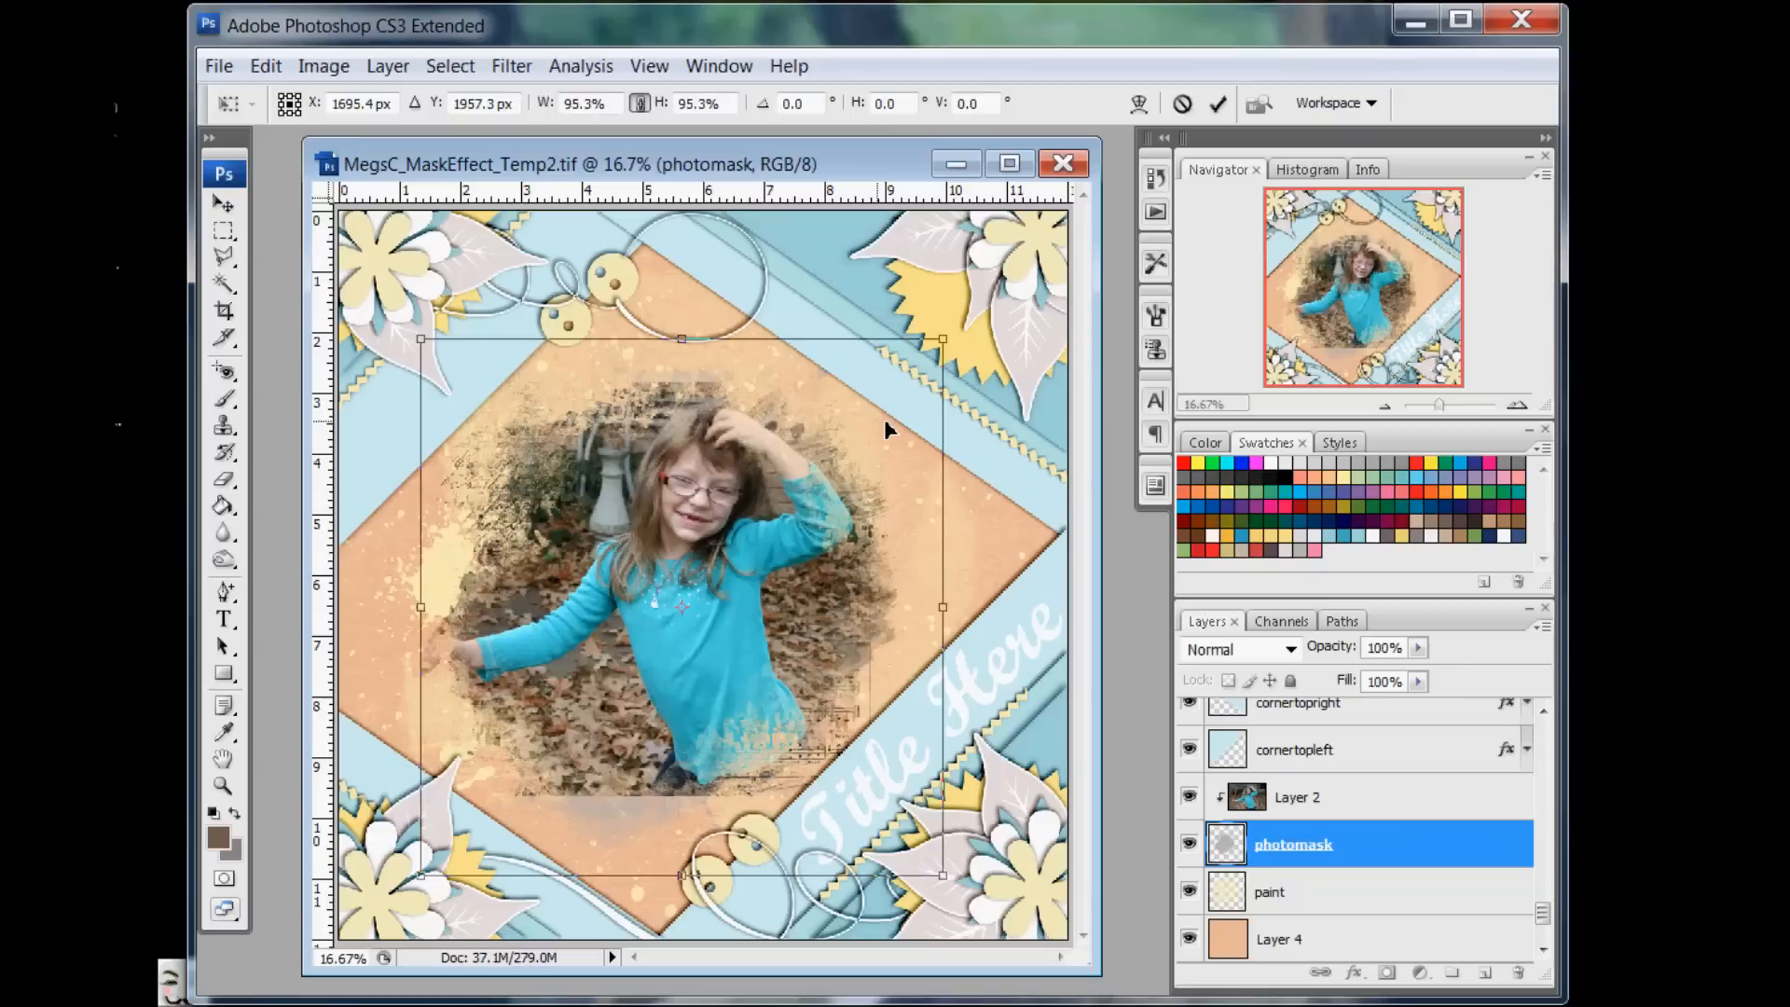
key("Return")
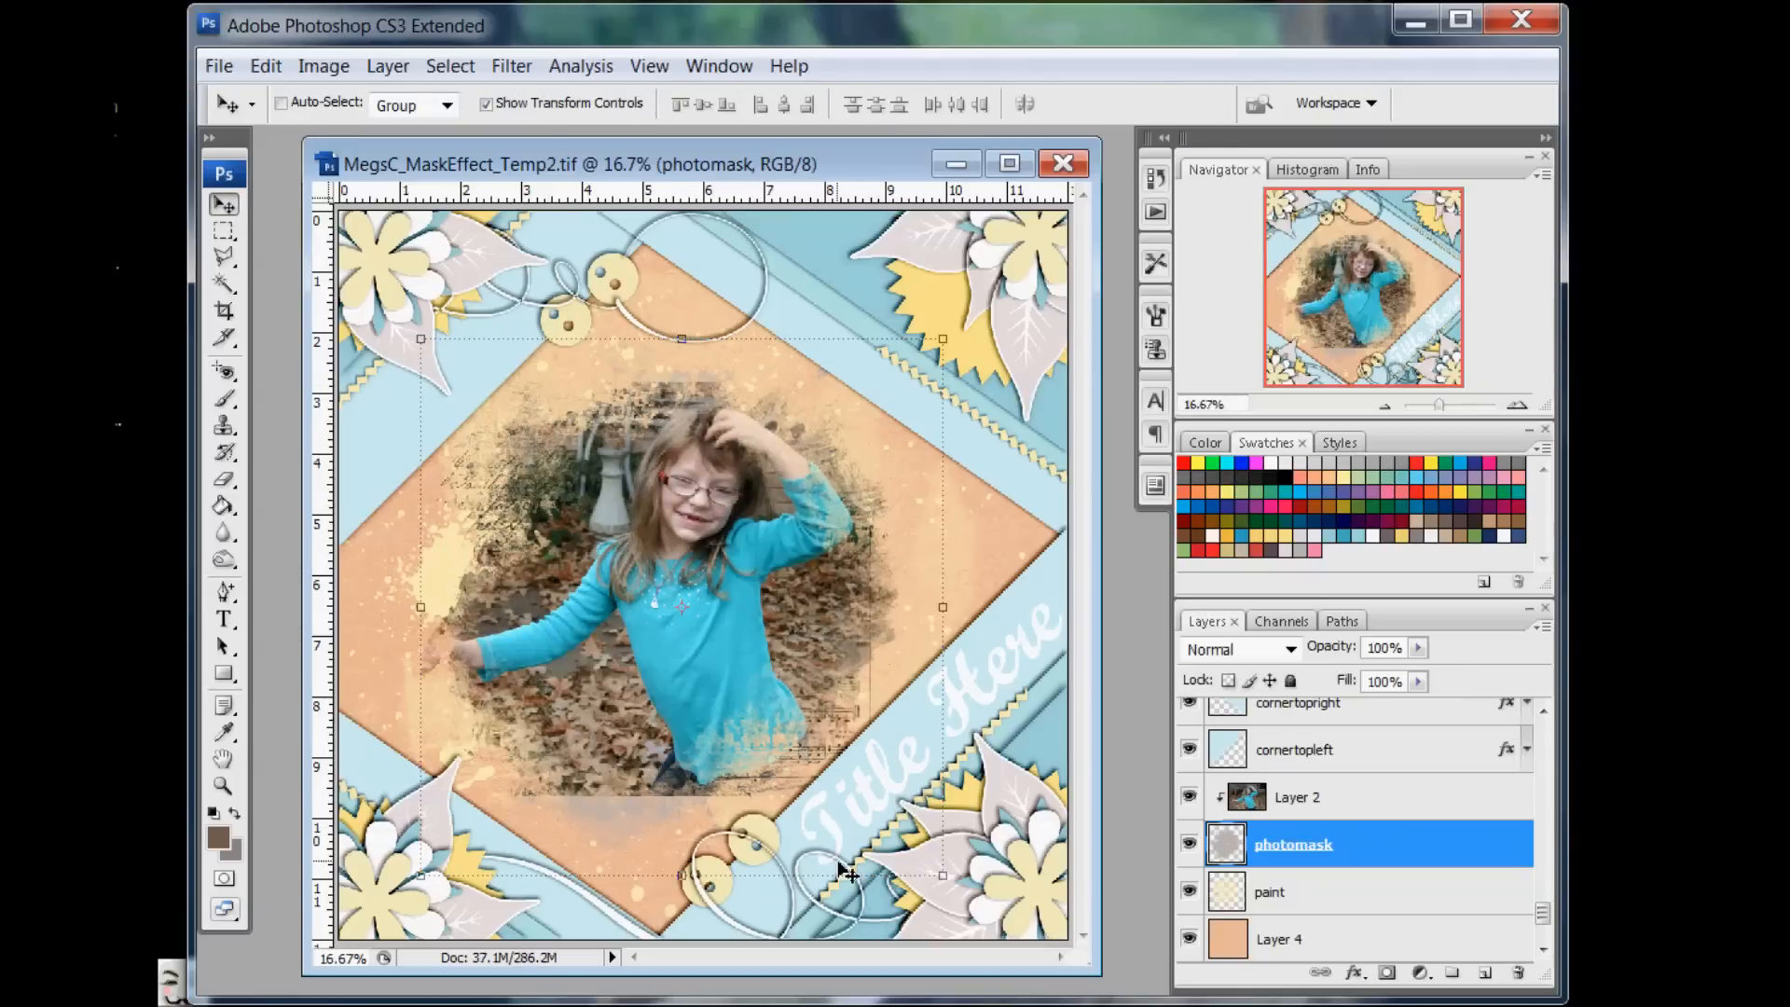
Add a new layer directly above photomask and fill it with a tan color sampled from the girl's hair
left_click(1490, 974)
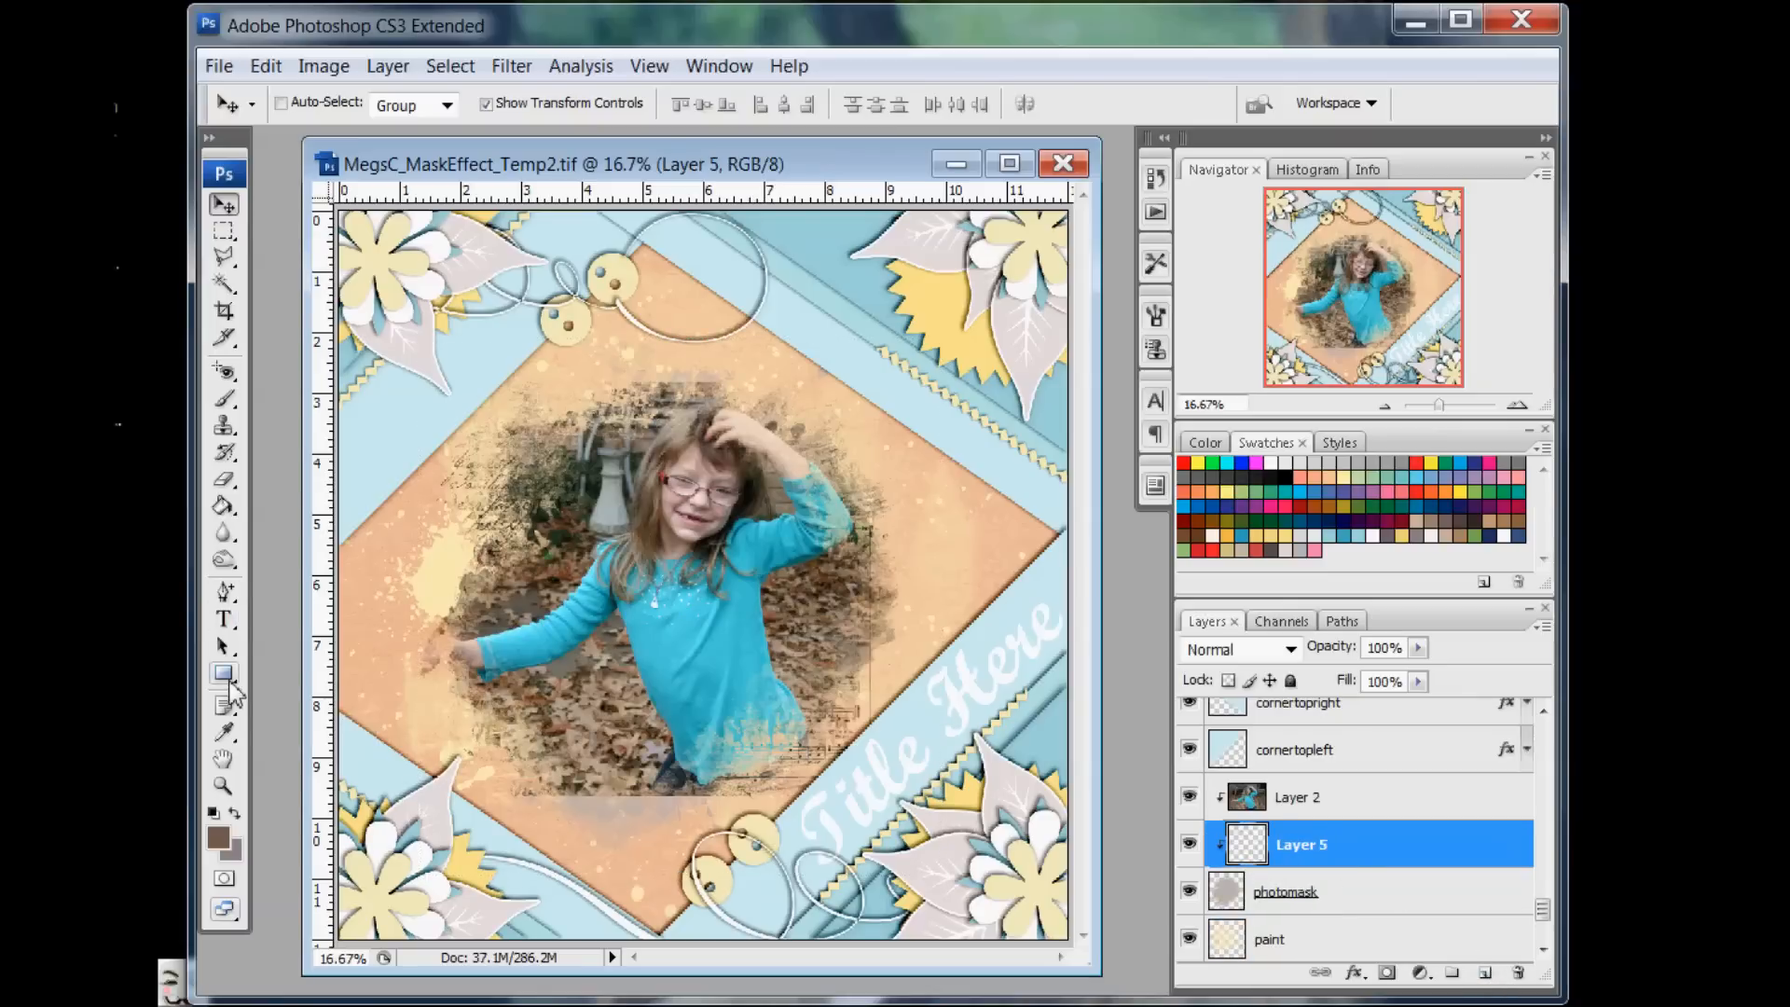
left_click(224, 732)
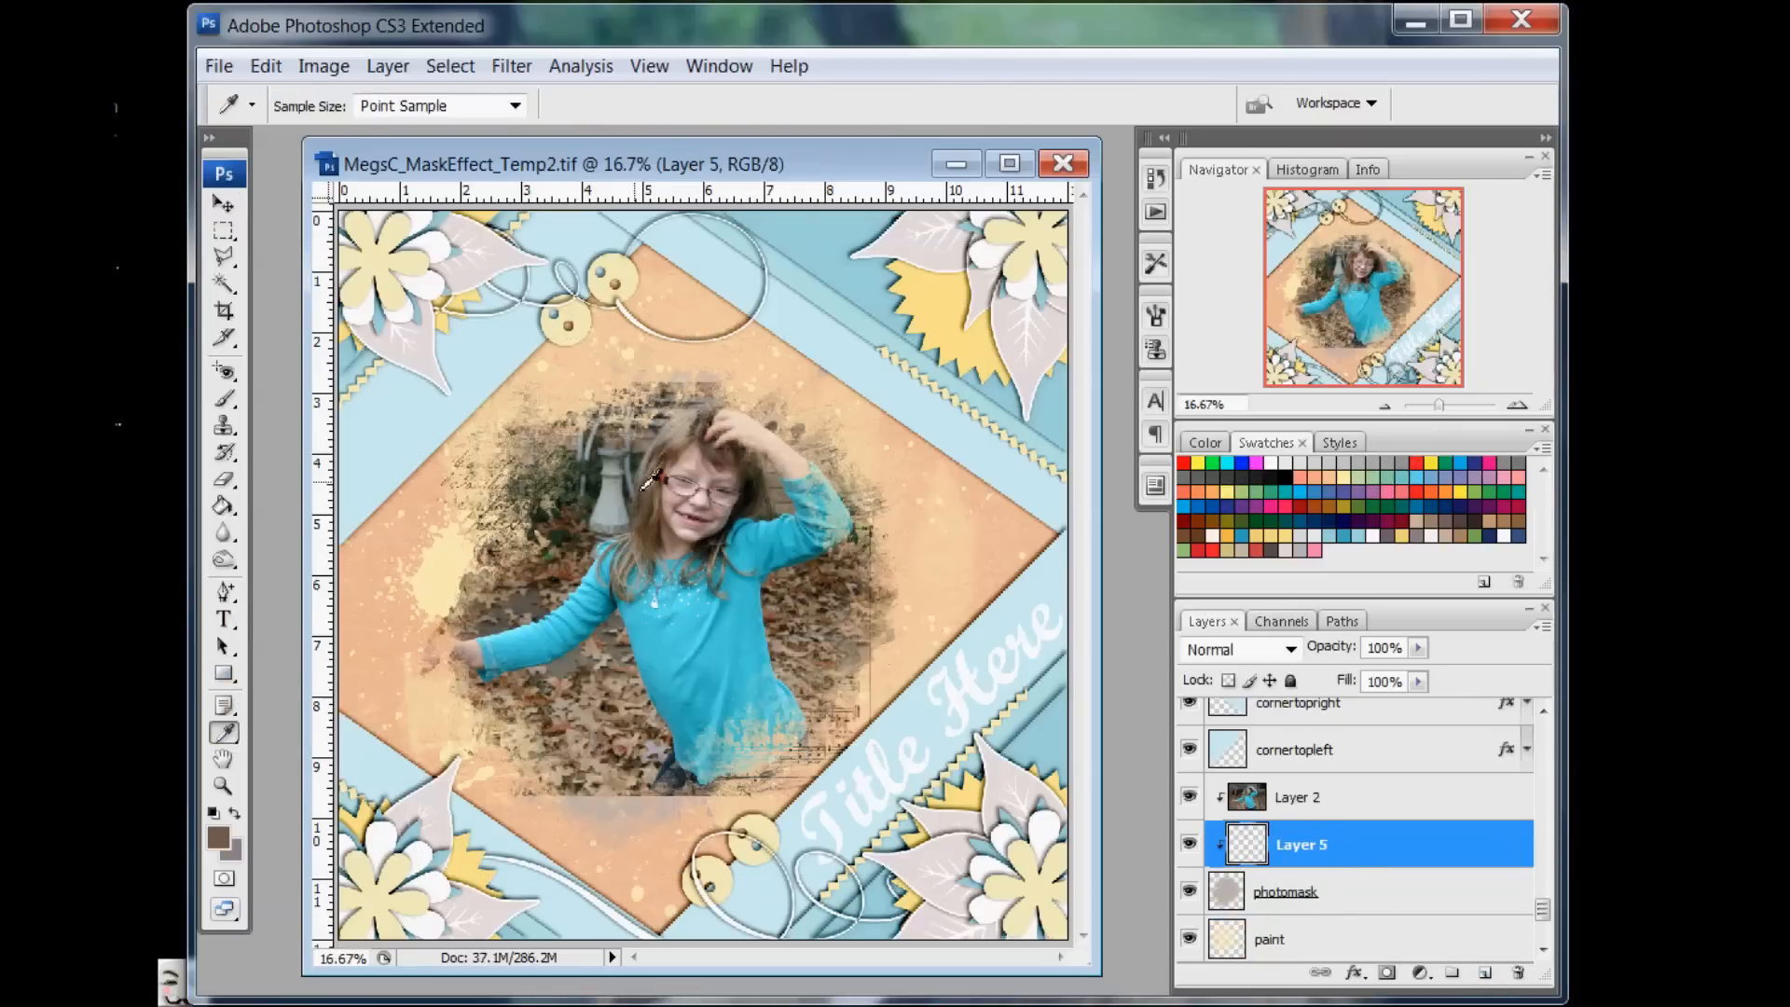
left_click(707, 405)
left_click(224, 506)
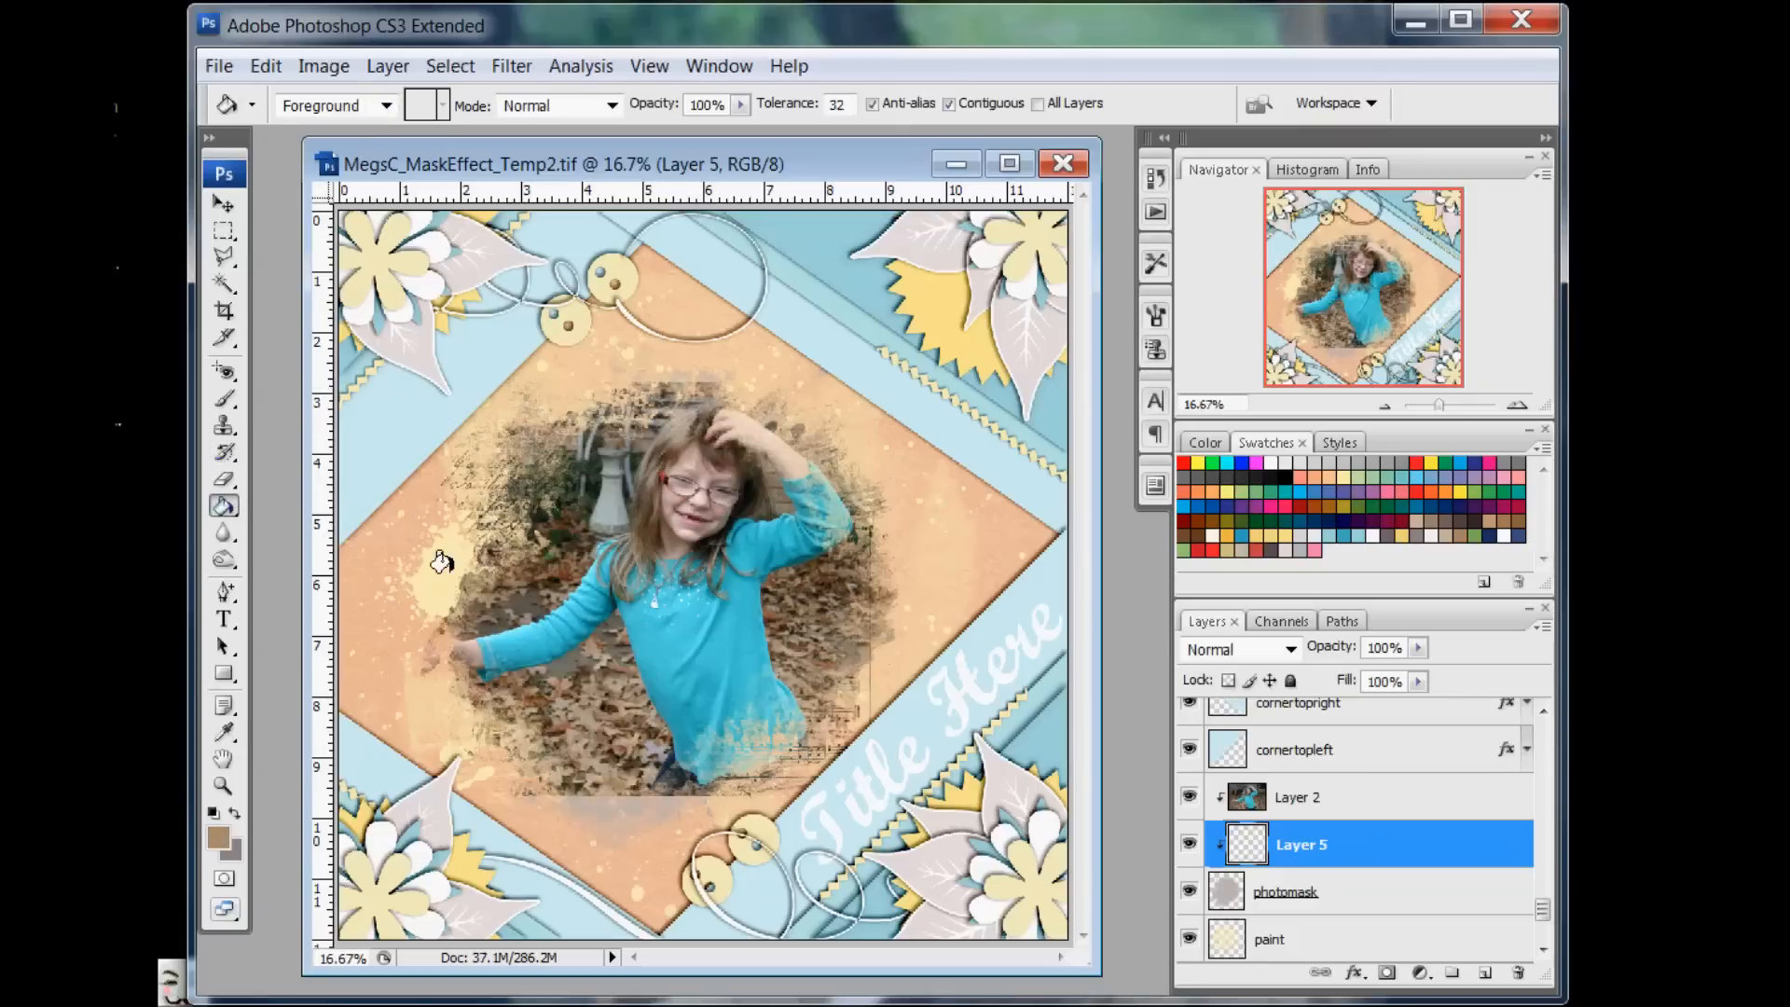
left_click(724, 667)
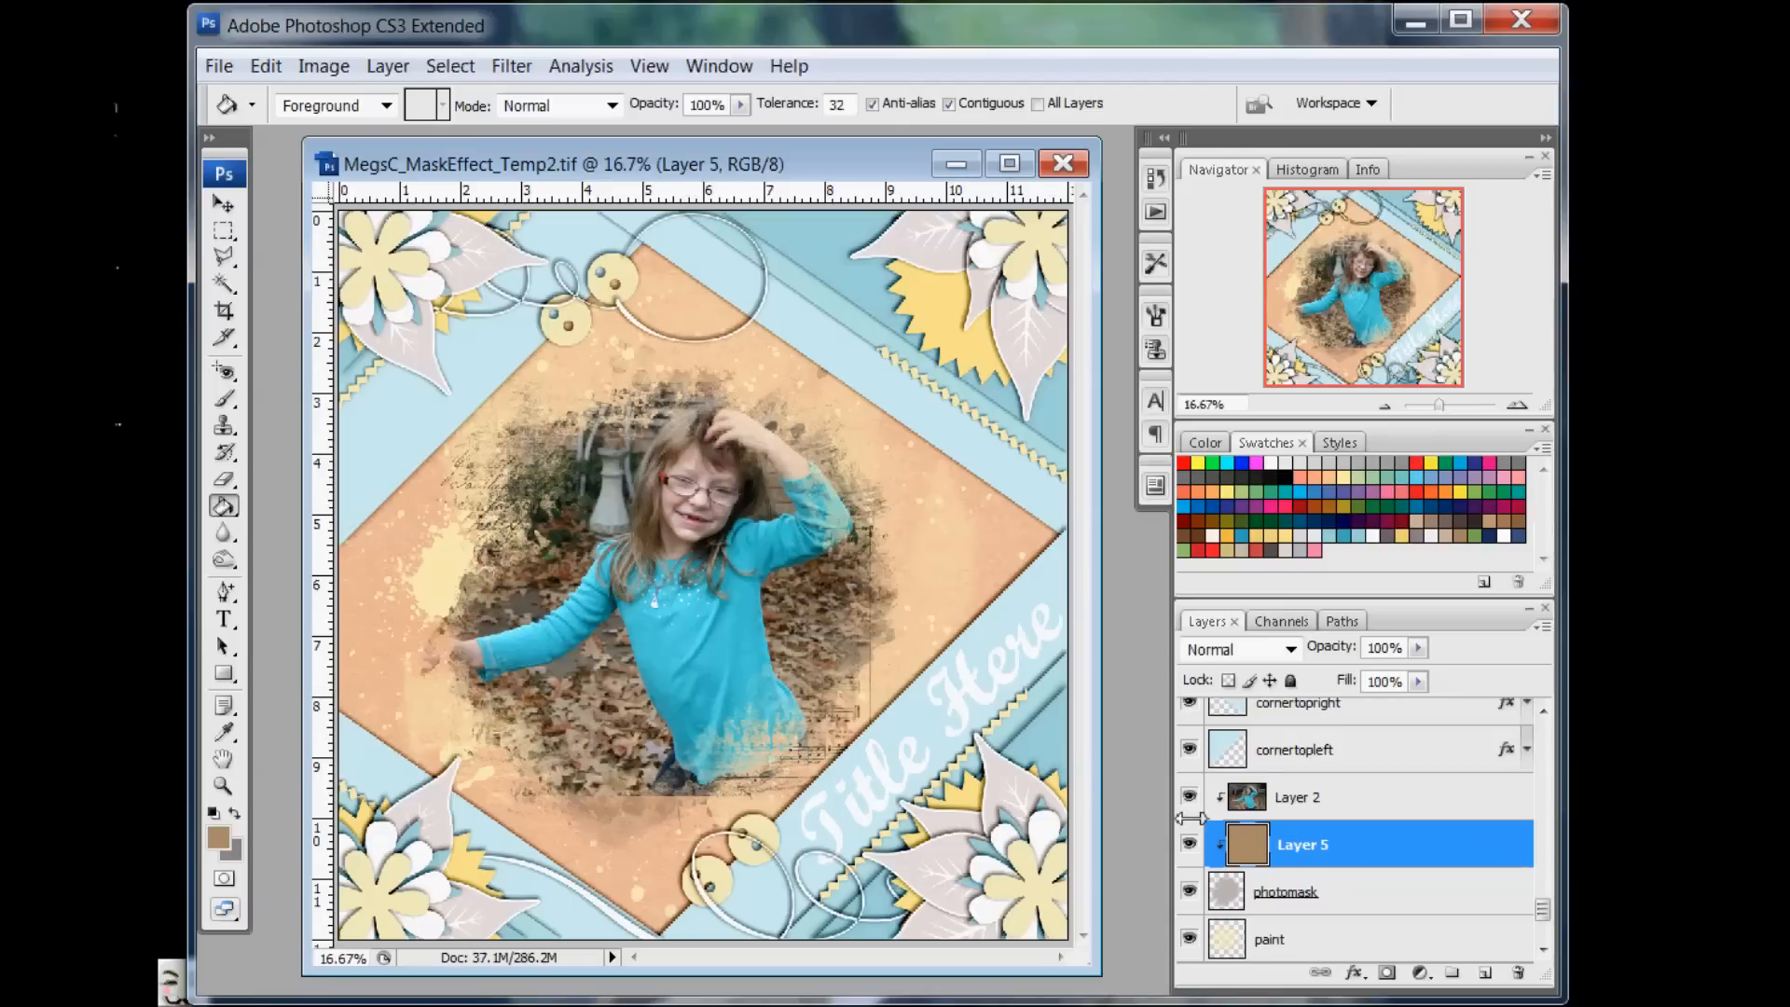
Release Layer 2 from its clipping mask and hide the photomask layer
left_click(1317, 817)
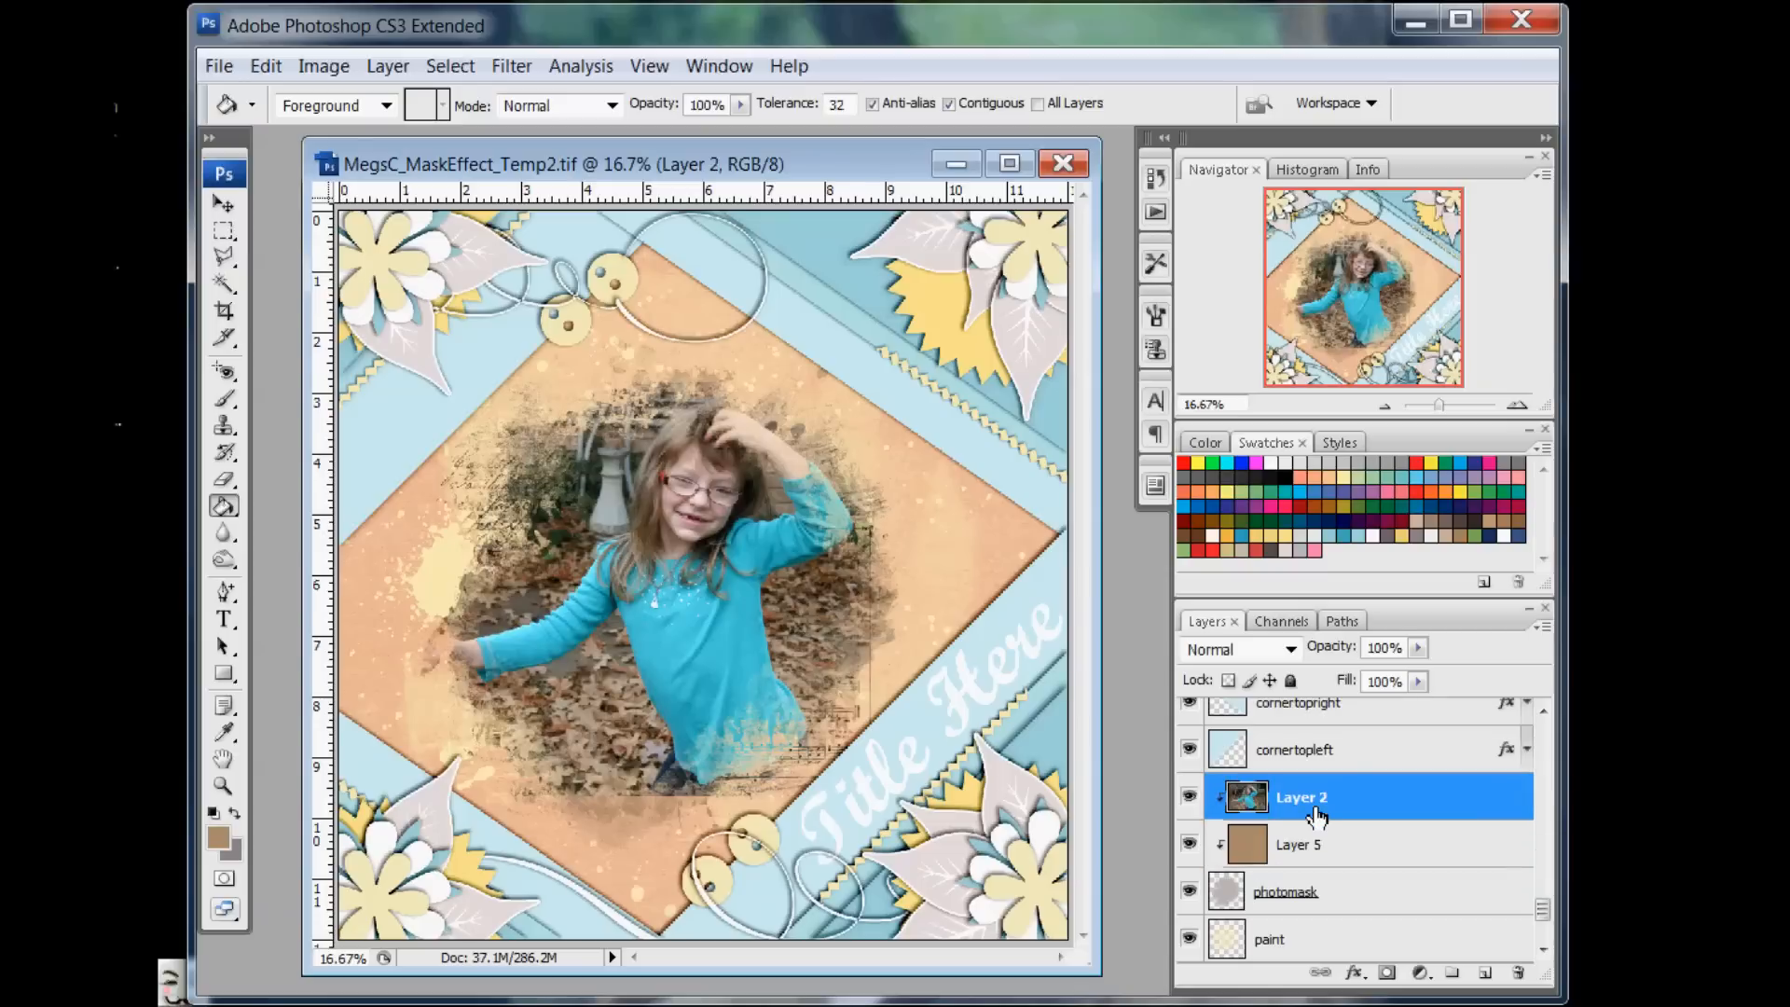
right_click(1306, 805)
left_click(1404, 487)
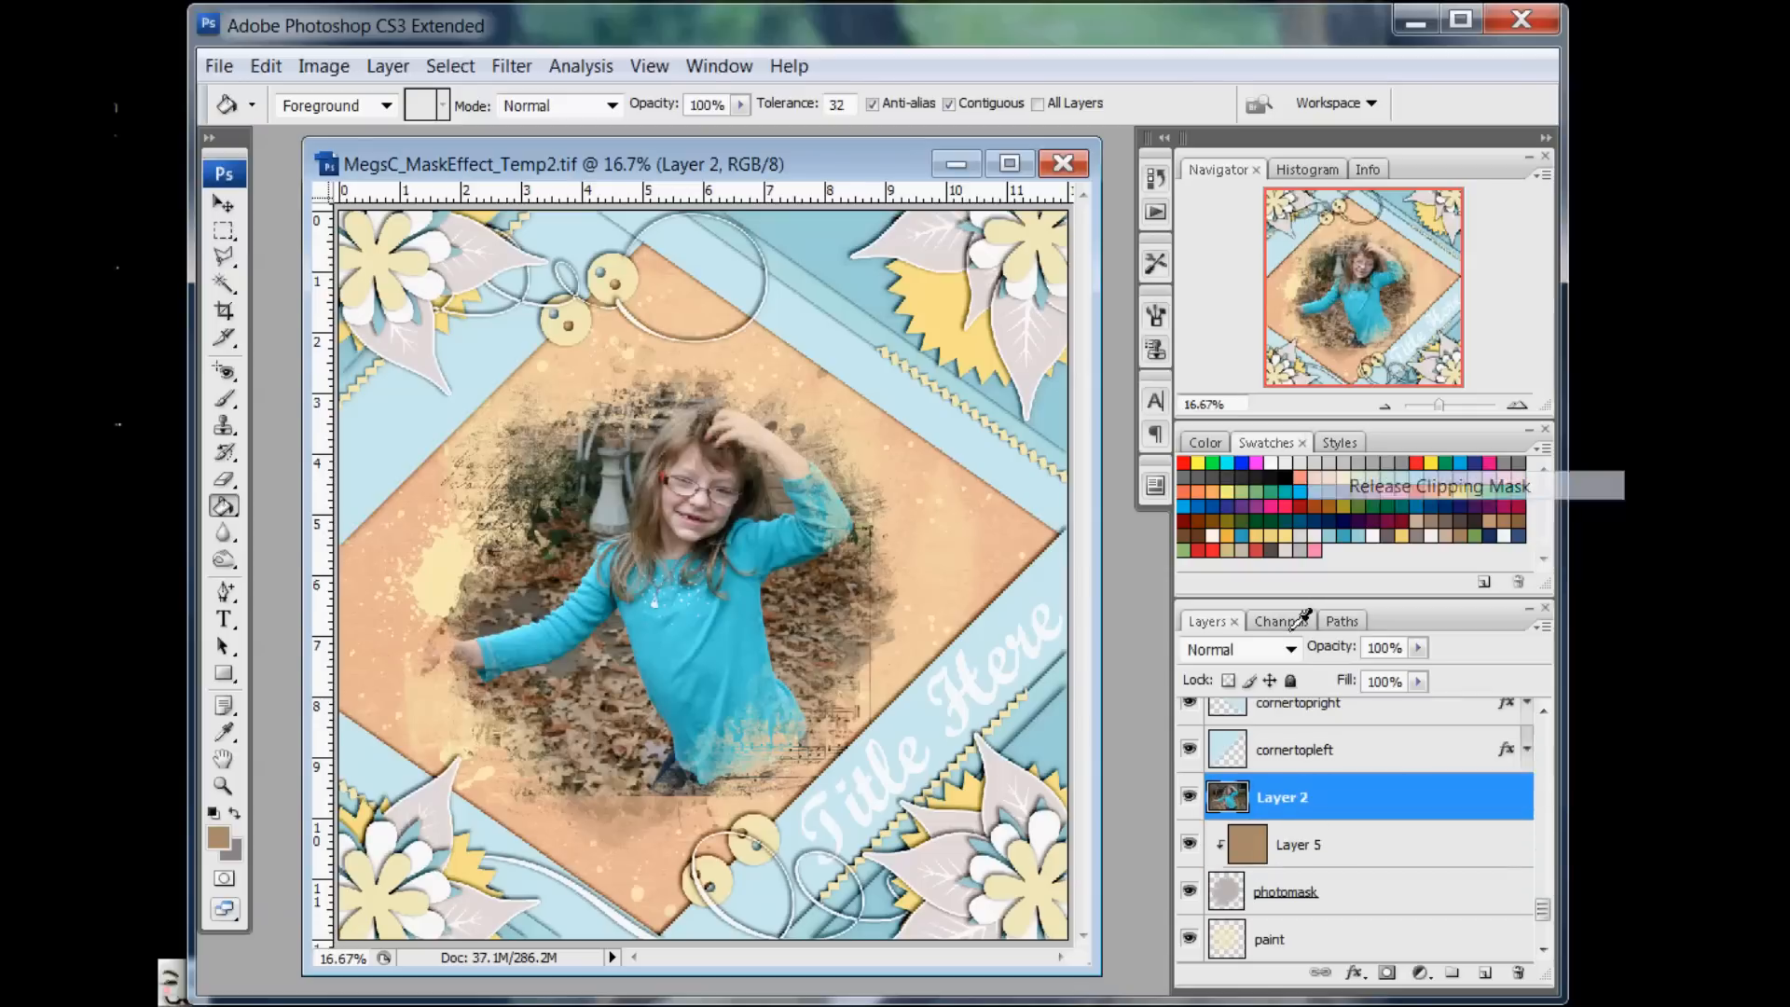
left_click(1189, 891)
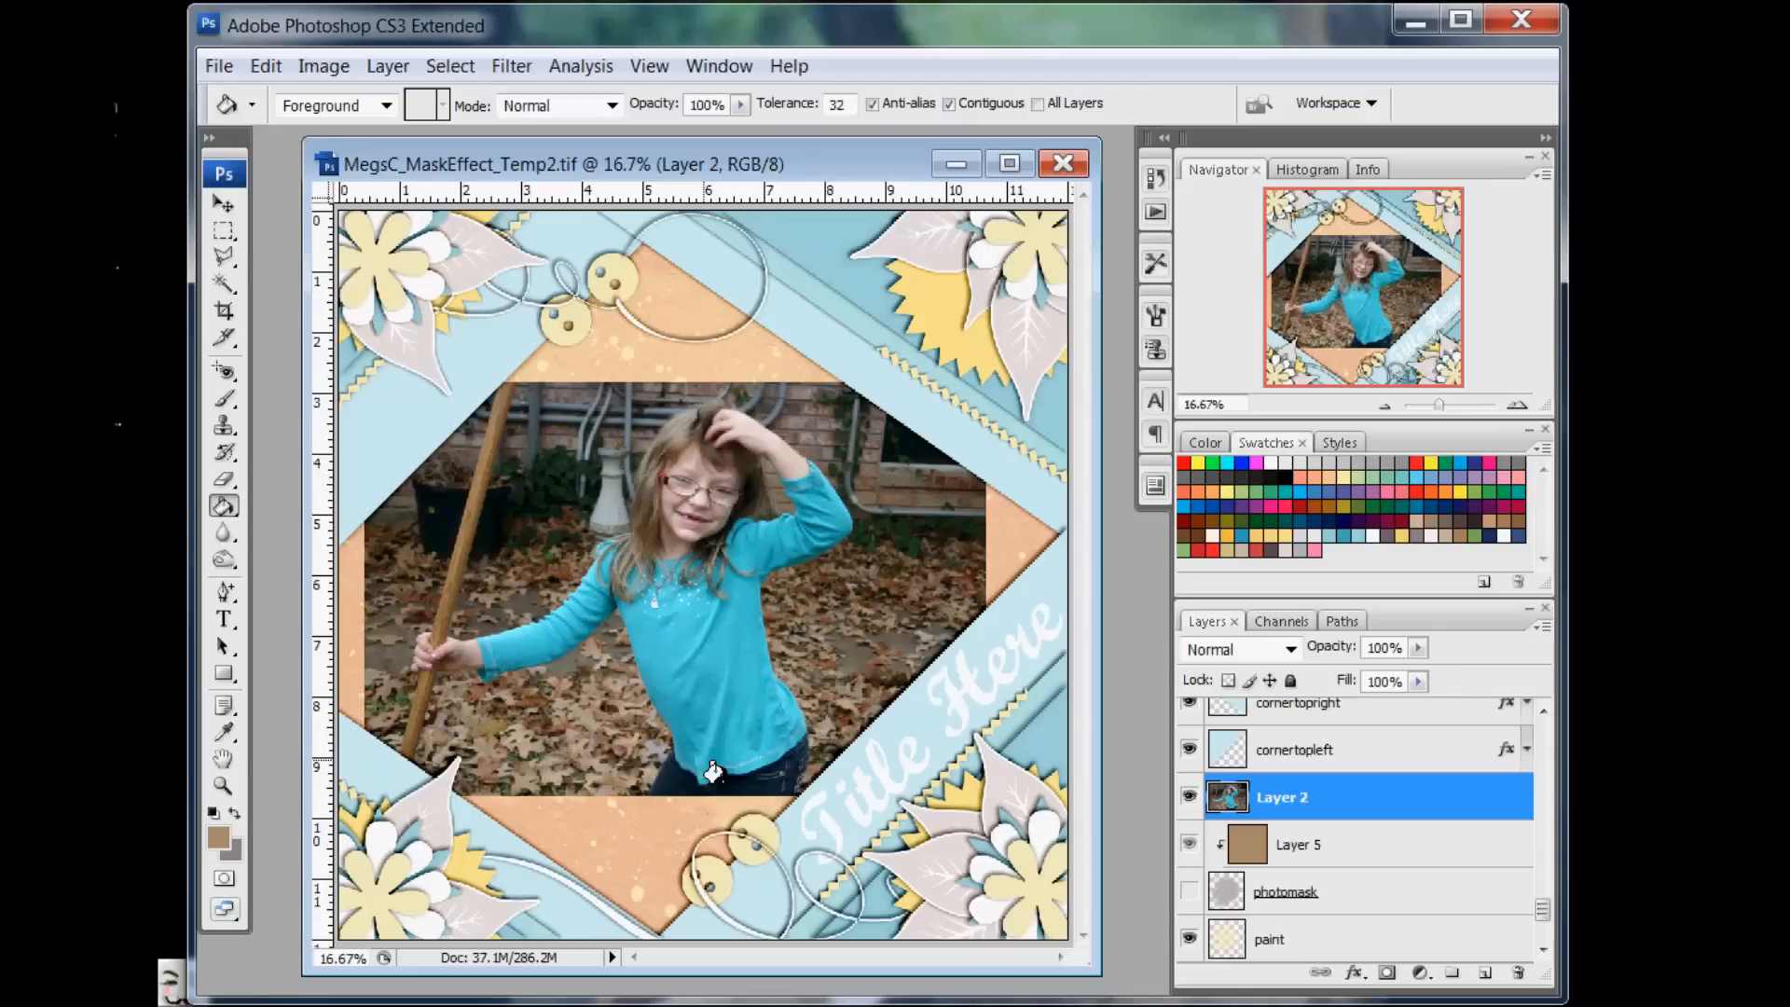
Duplicate Layer 2 as Layer 2 copy and hide the original Layer 2
right_click(1314, 797)
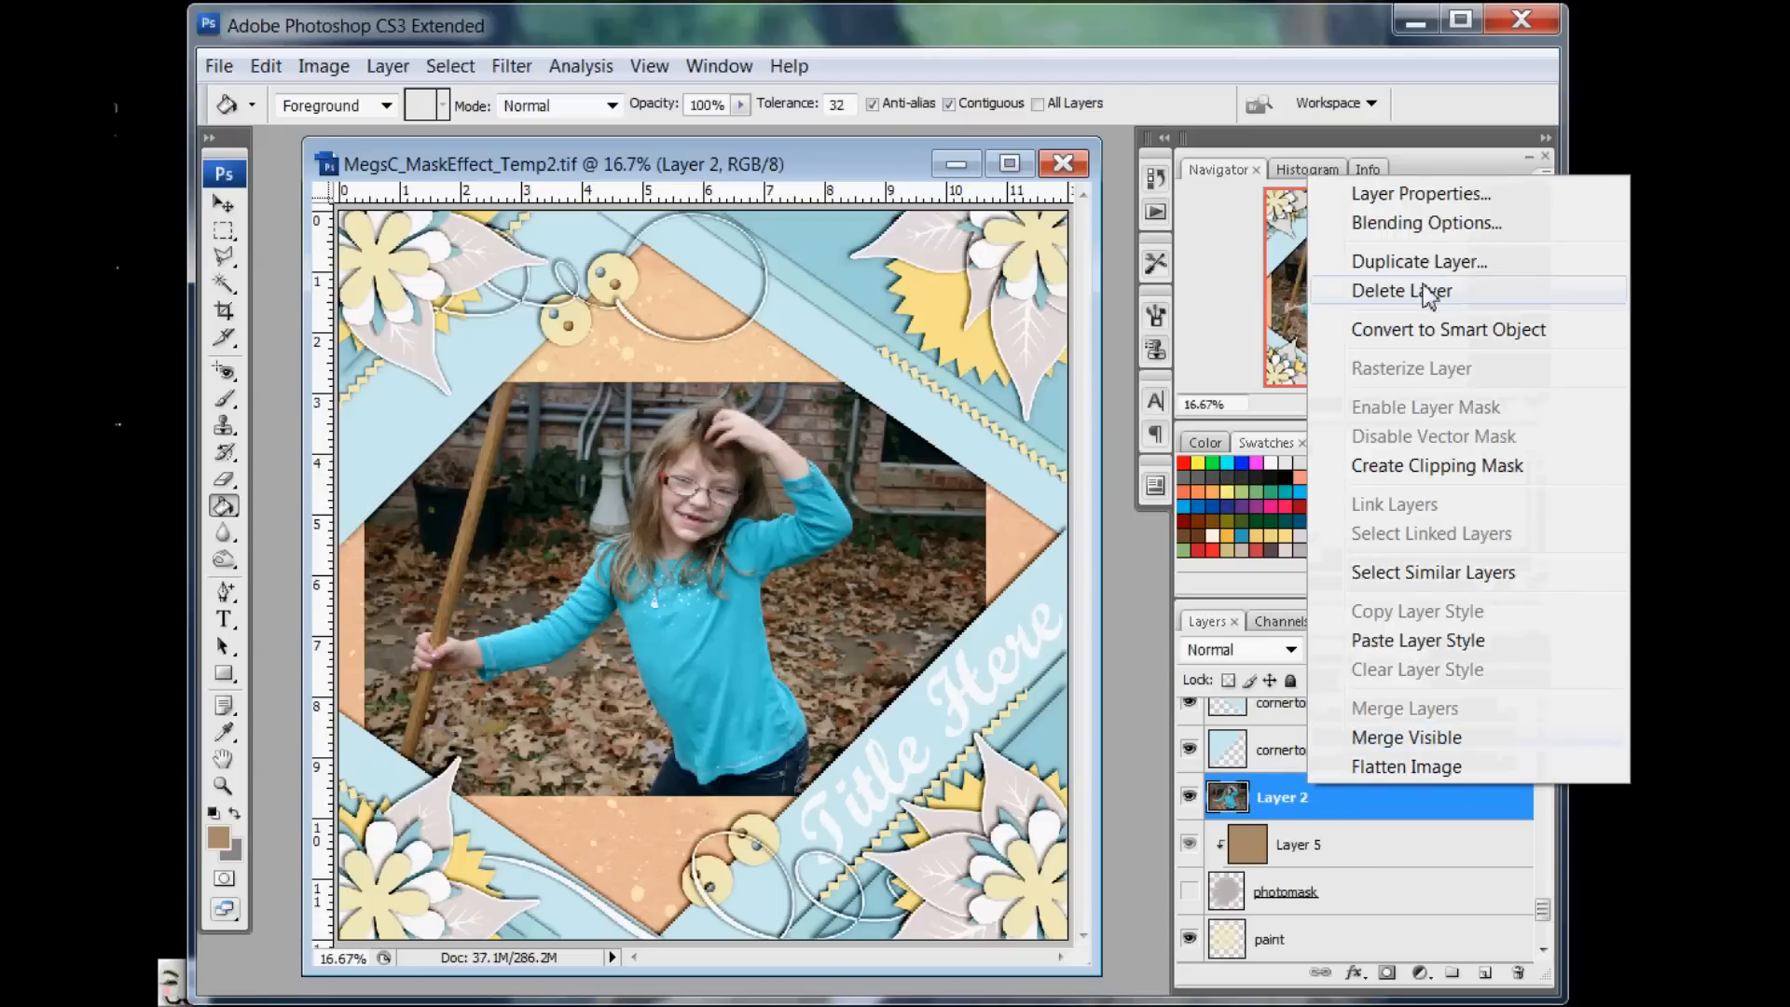
left_click(1419, 262)
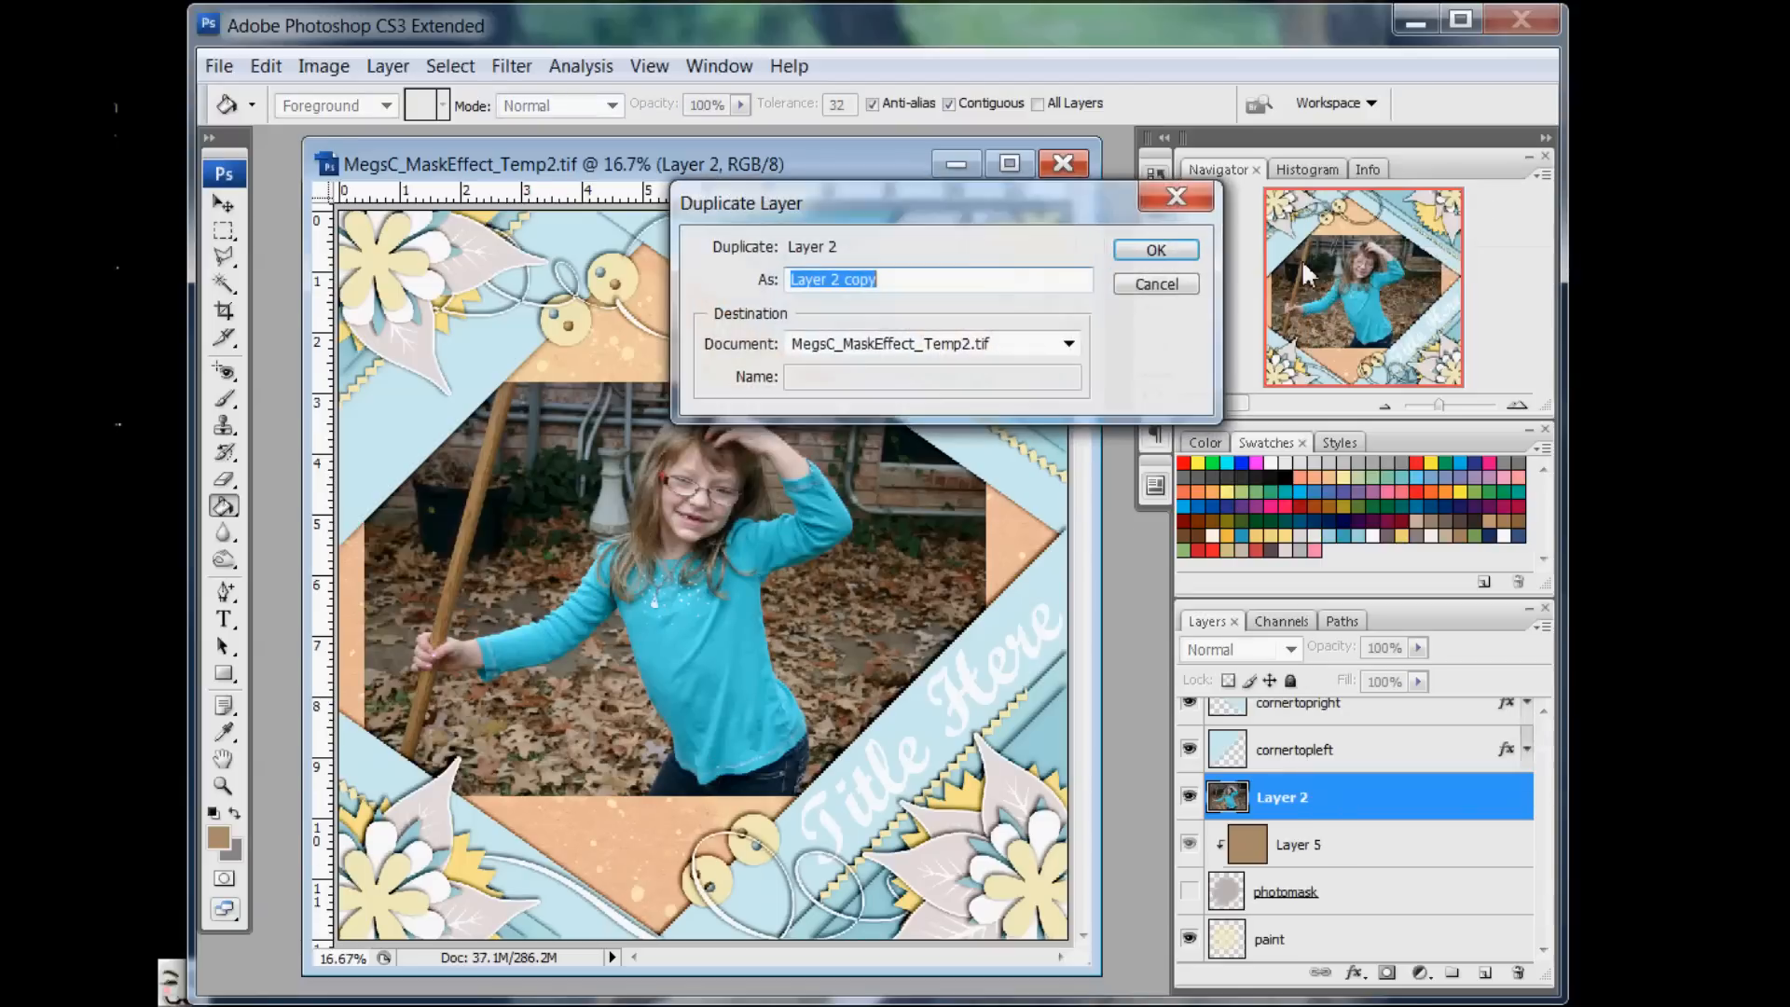
left_click(1156, 251)
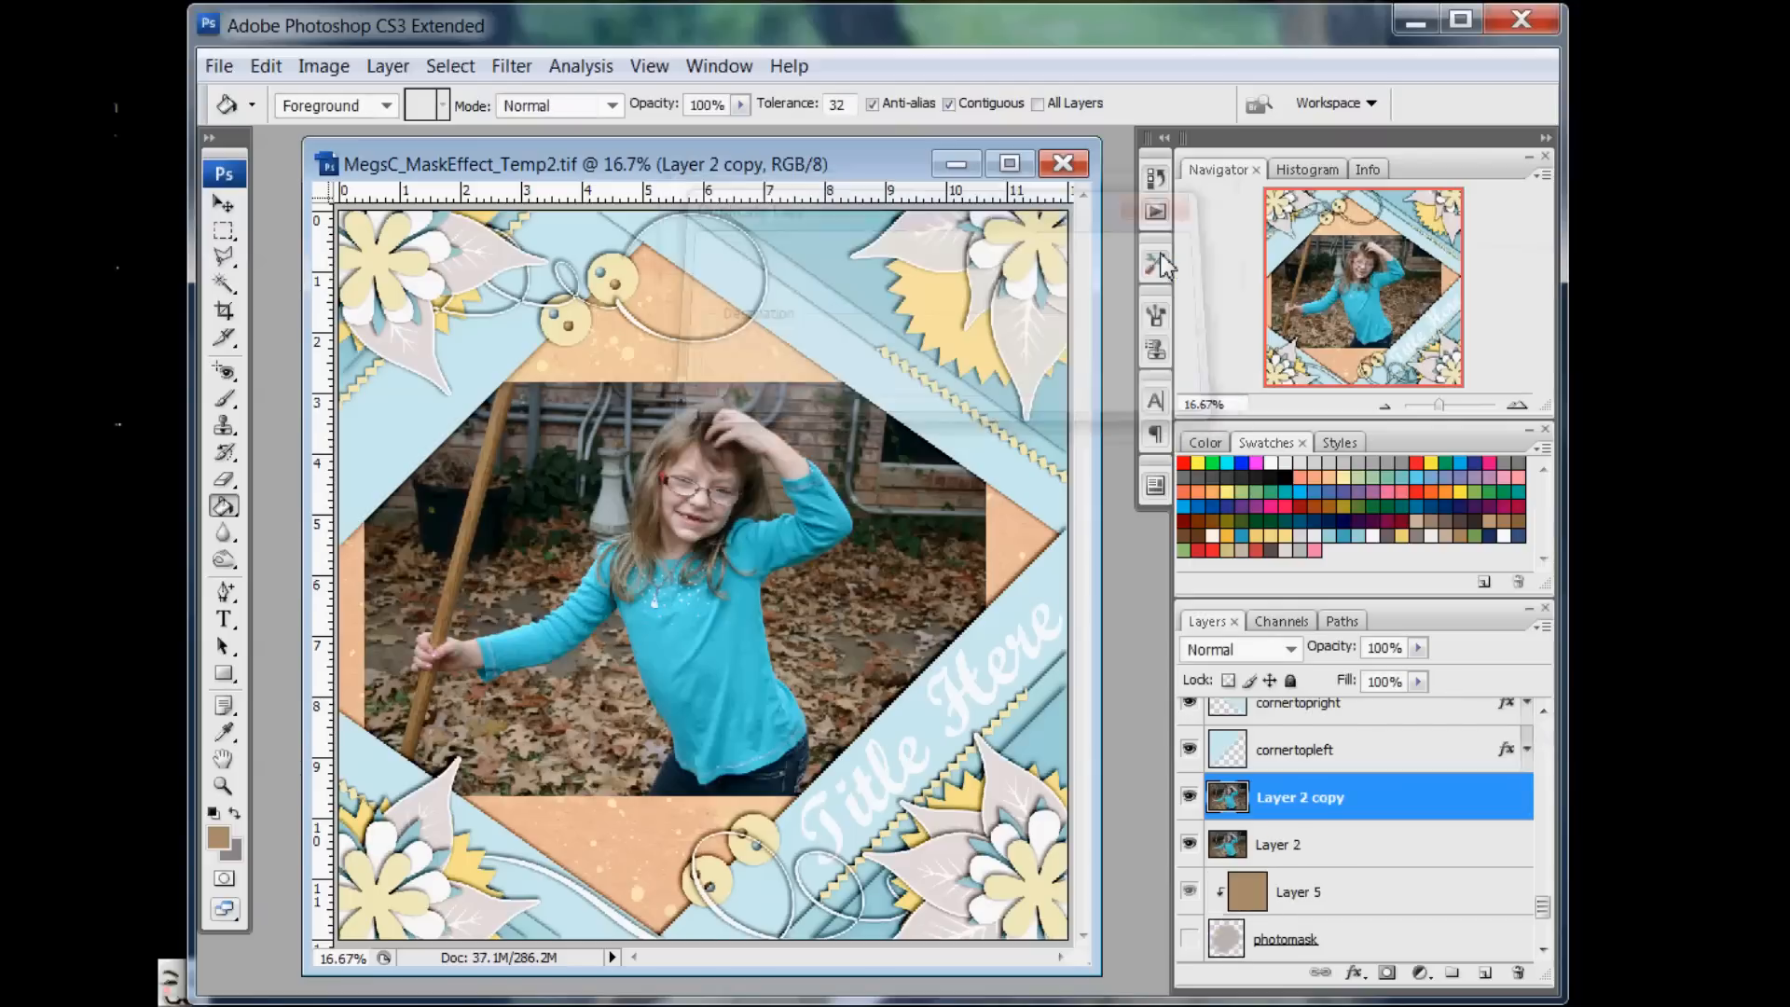
left_click(1202, 850)
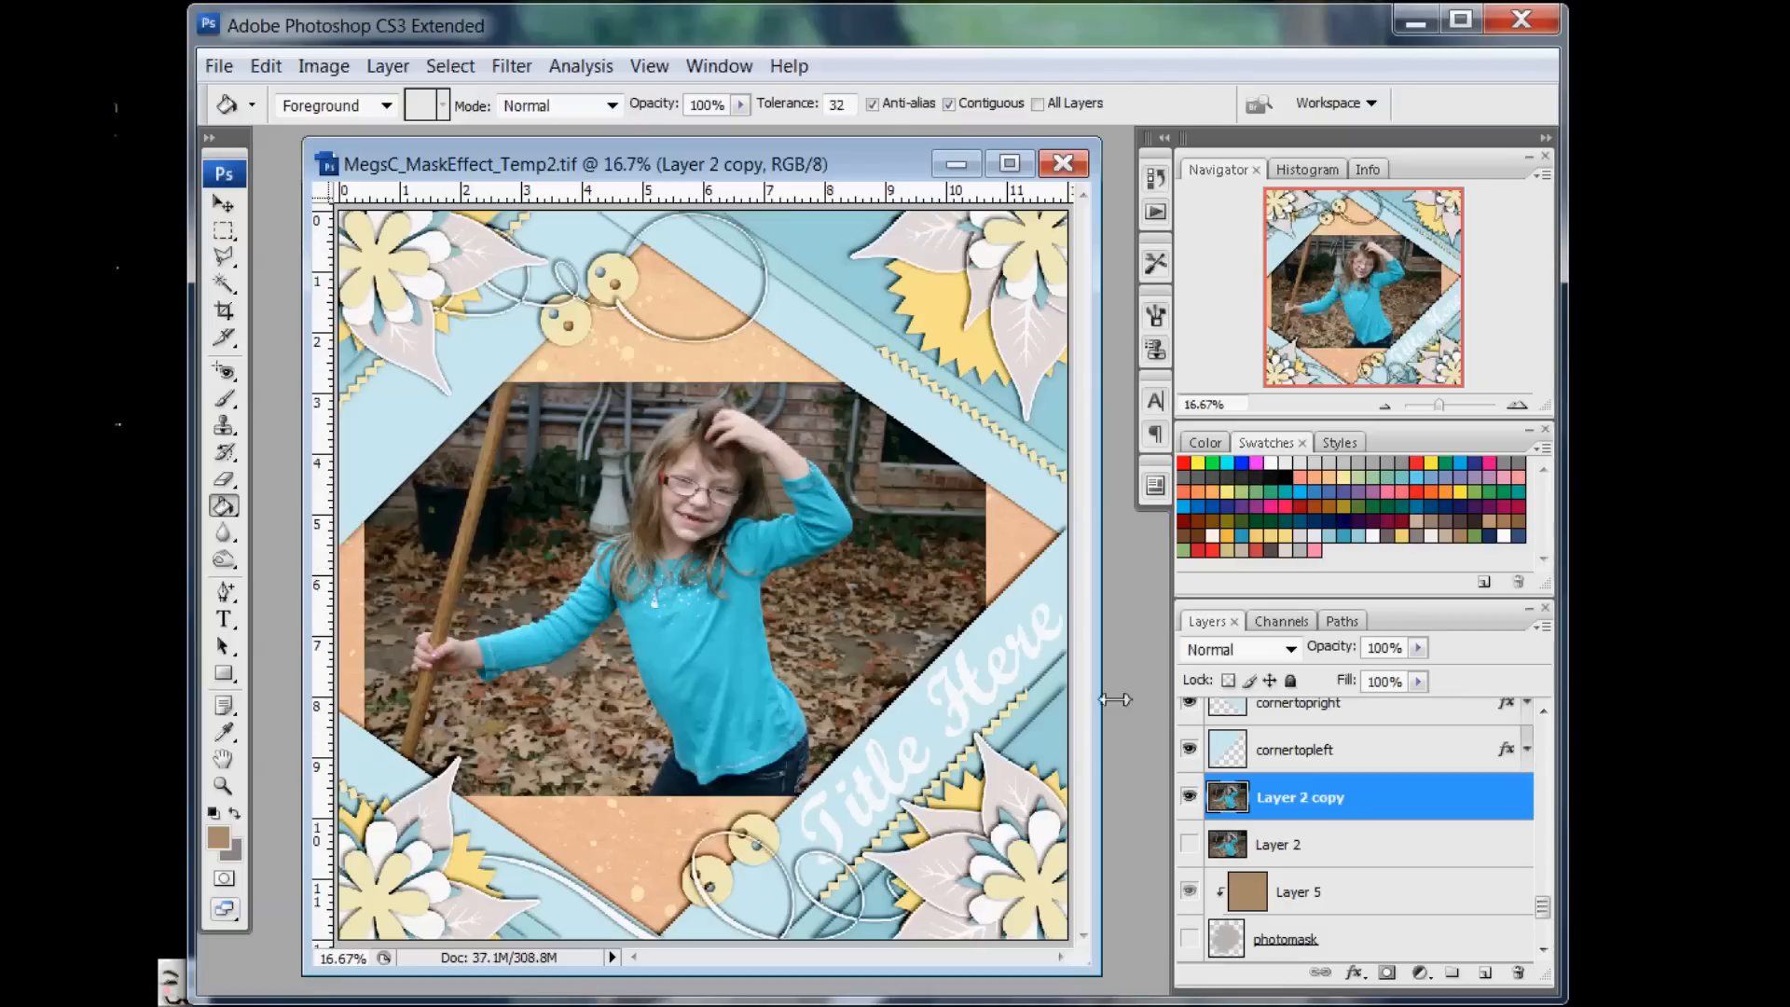
Set up the Eraser for Layer 2 copy with a 463 px brush at 100% hardness
left_click(1309, 844)
left_click(1308, 801)
left_click(223, 480)
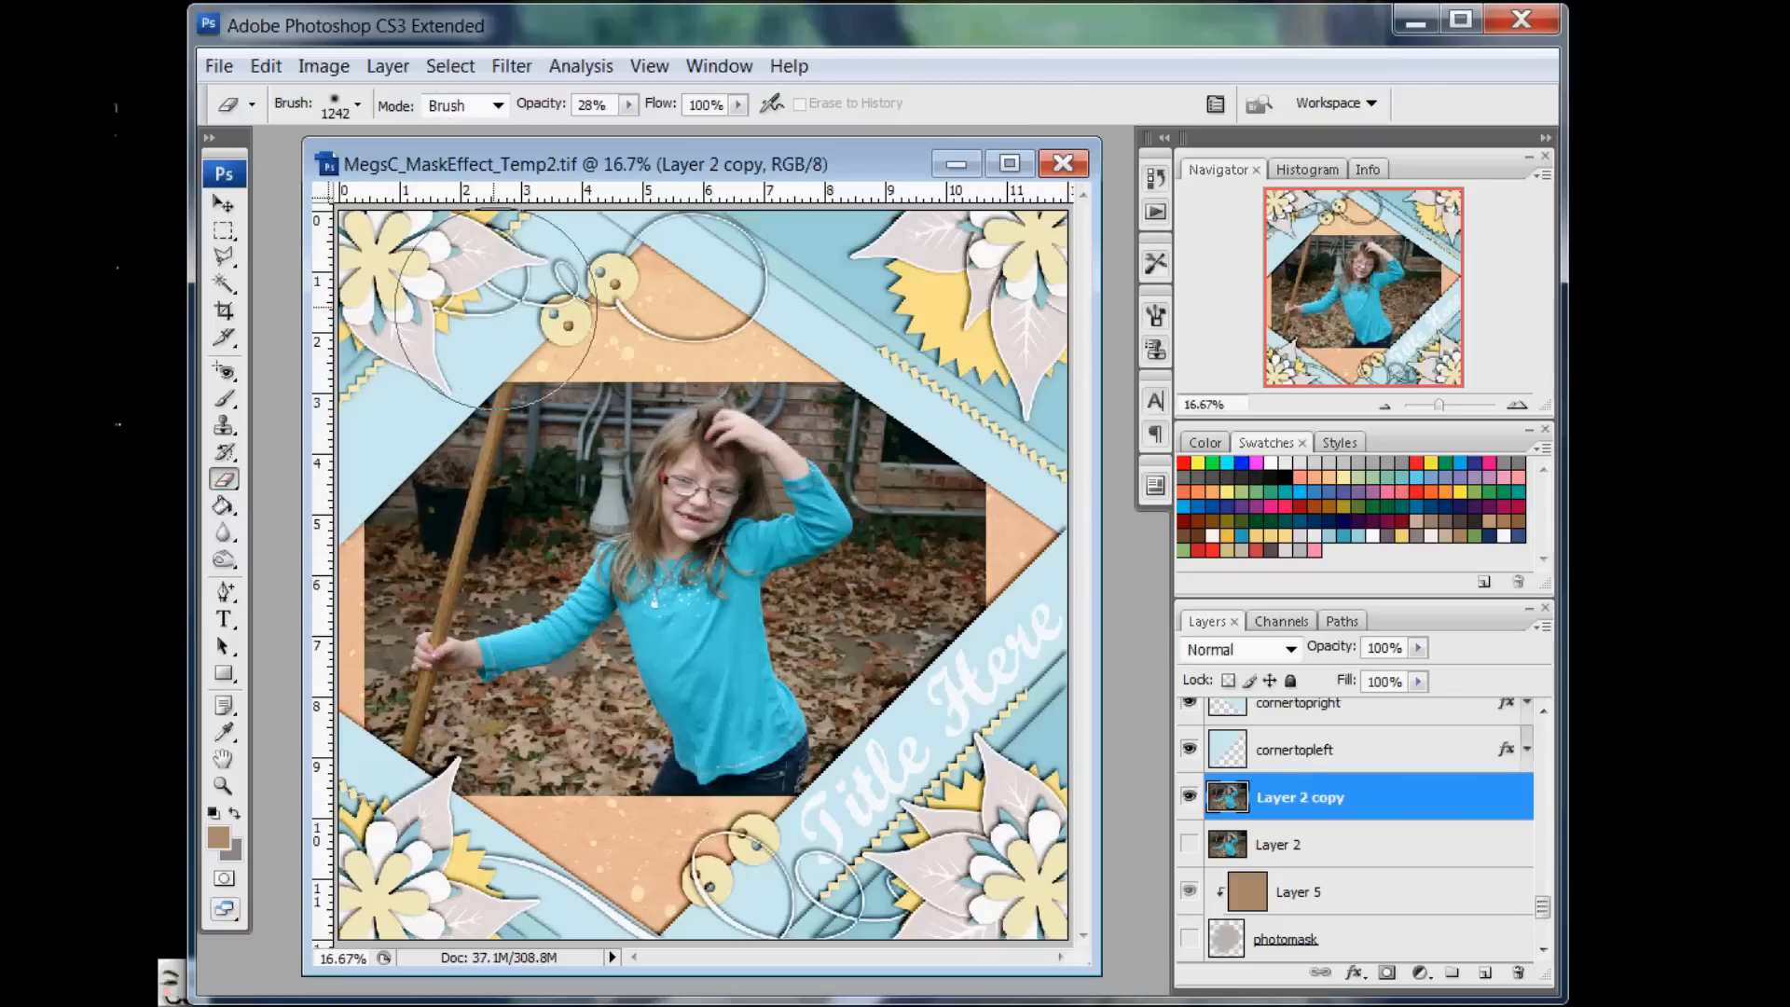
left_click(357, 106)
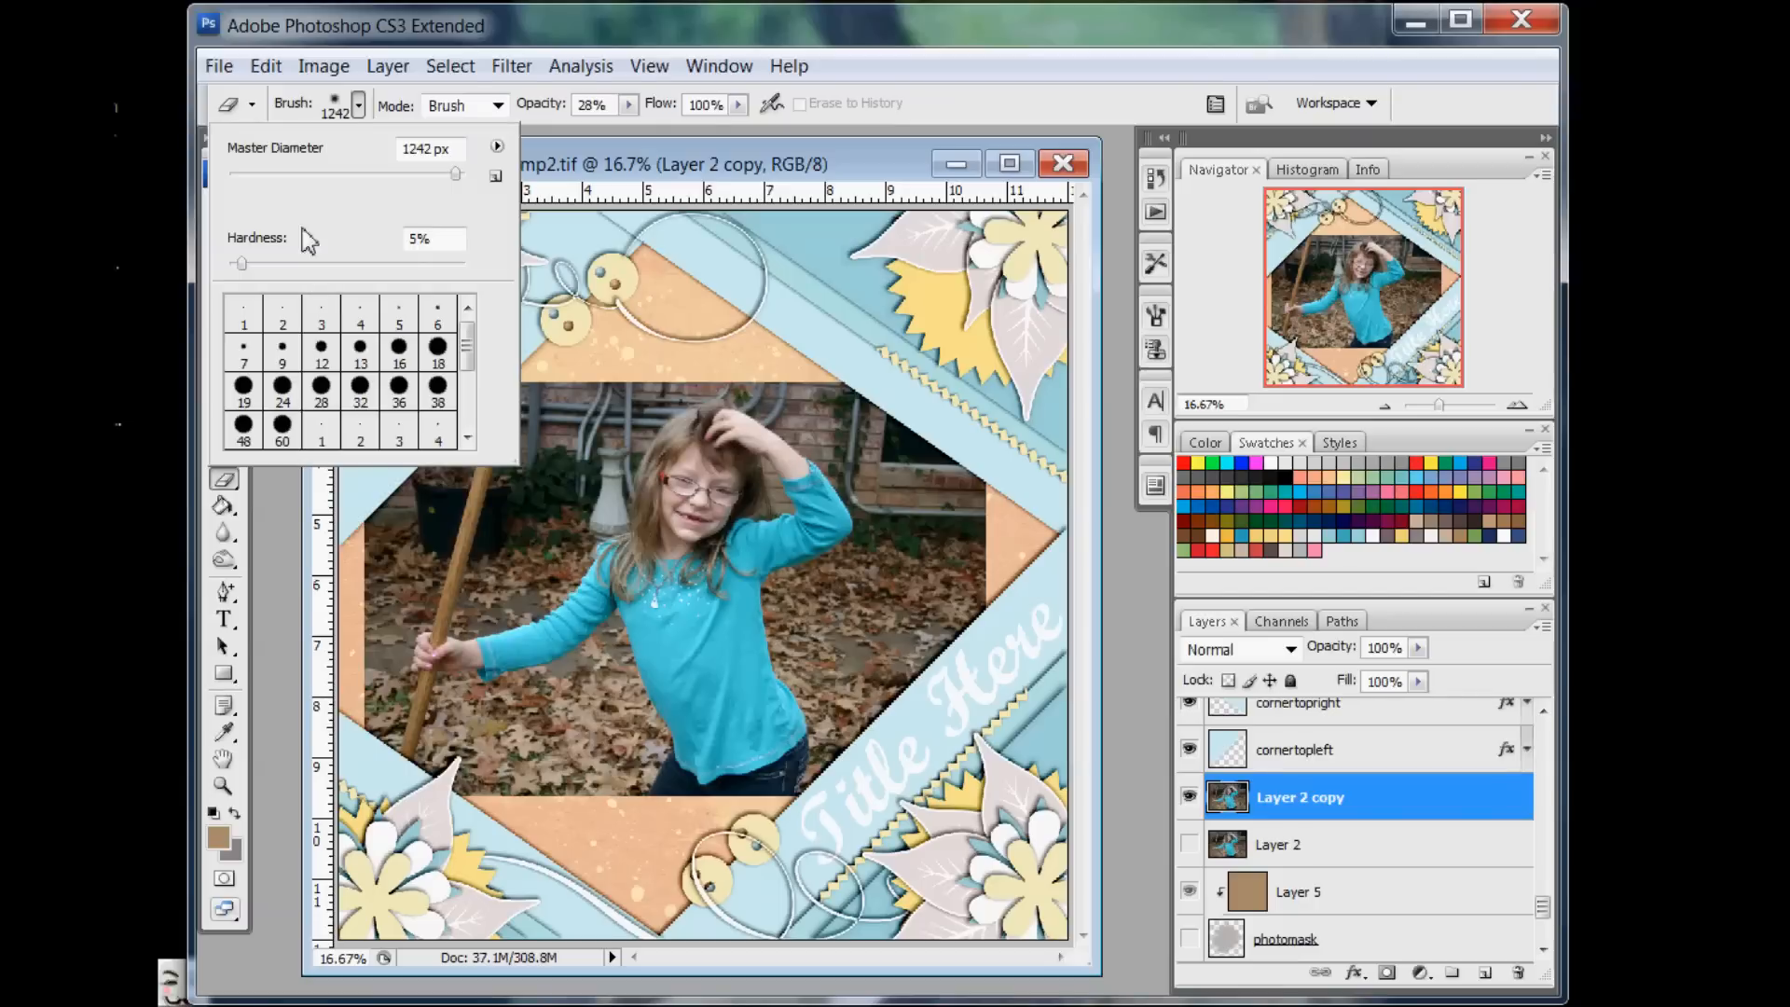
mouse_move(454, 174)
left_mouse_down()
mouse_move(350, 174)
mouse_move(443, 191)
left_mouse_up()
left_click_drag(244, 266, 480, 281)
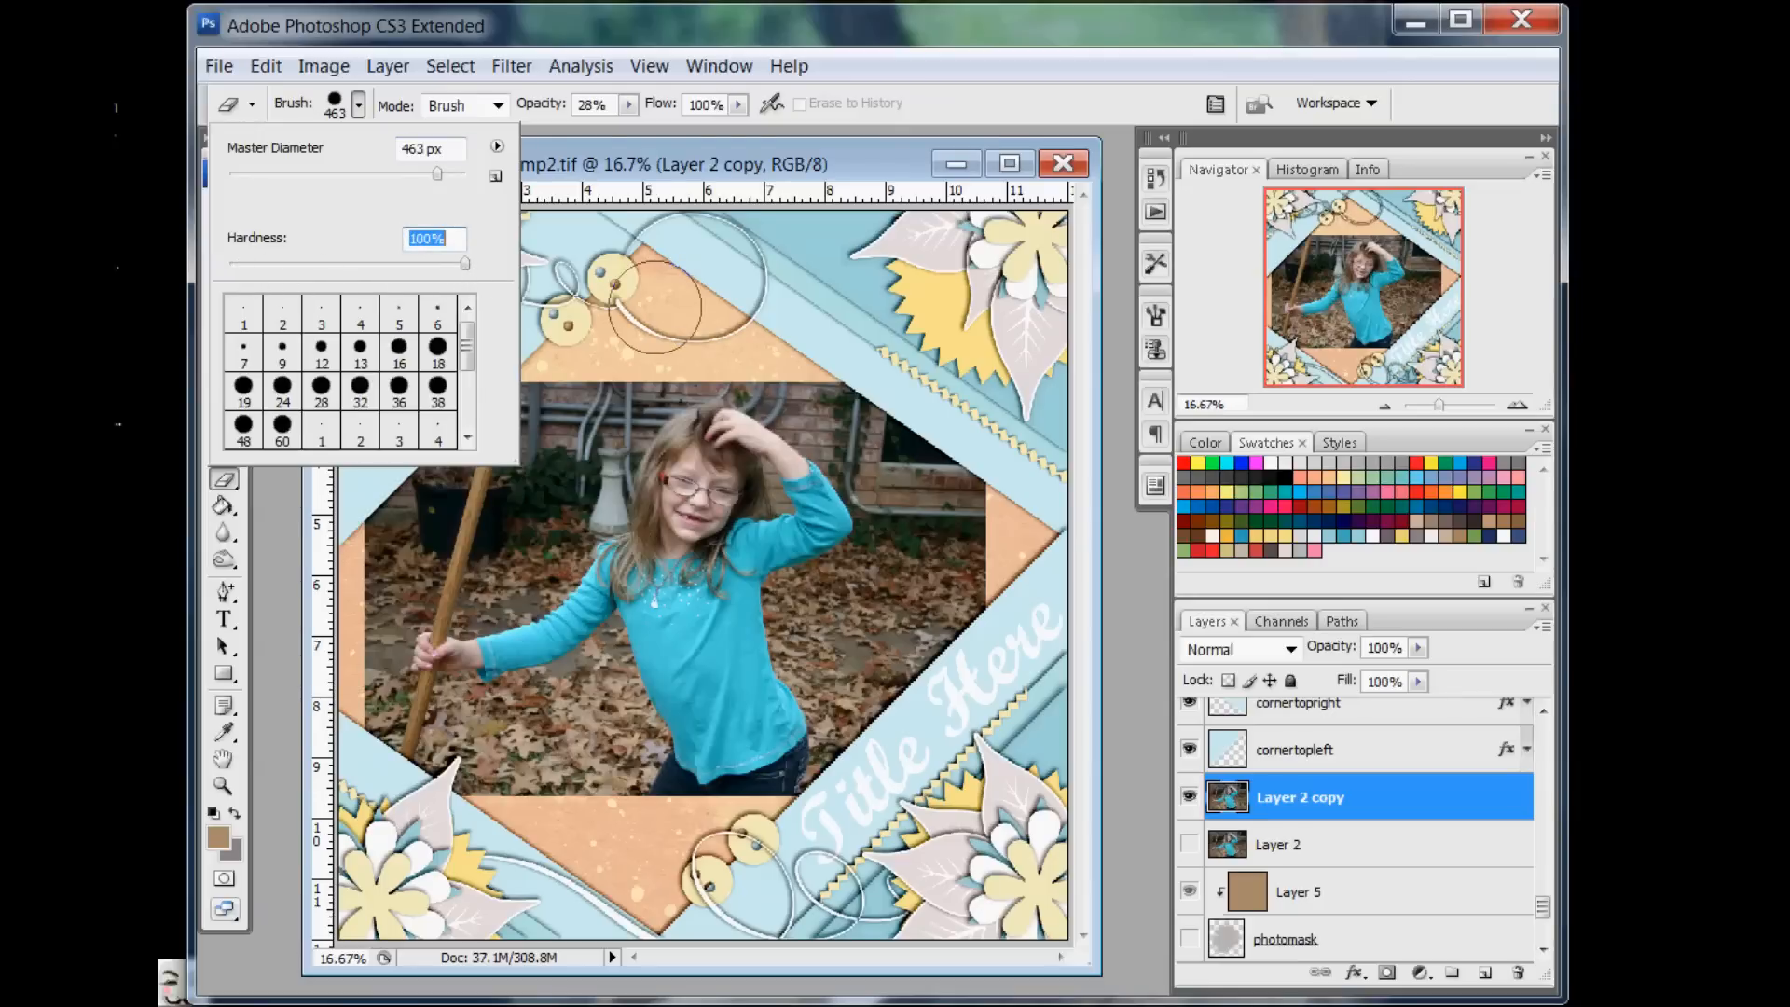
Raise the eraser opacity to 100% and erase a hard-edged spot from the photo's upper edge
left_click(604, 352)
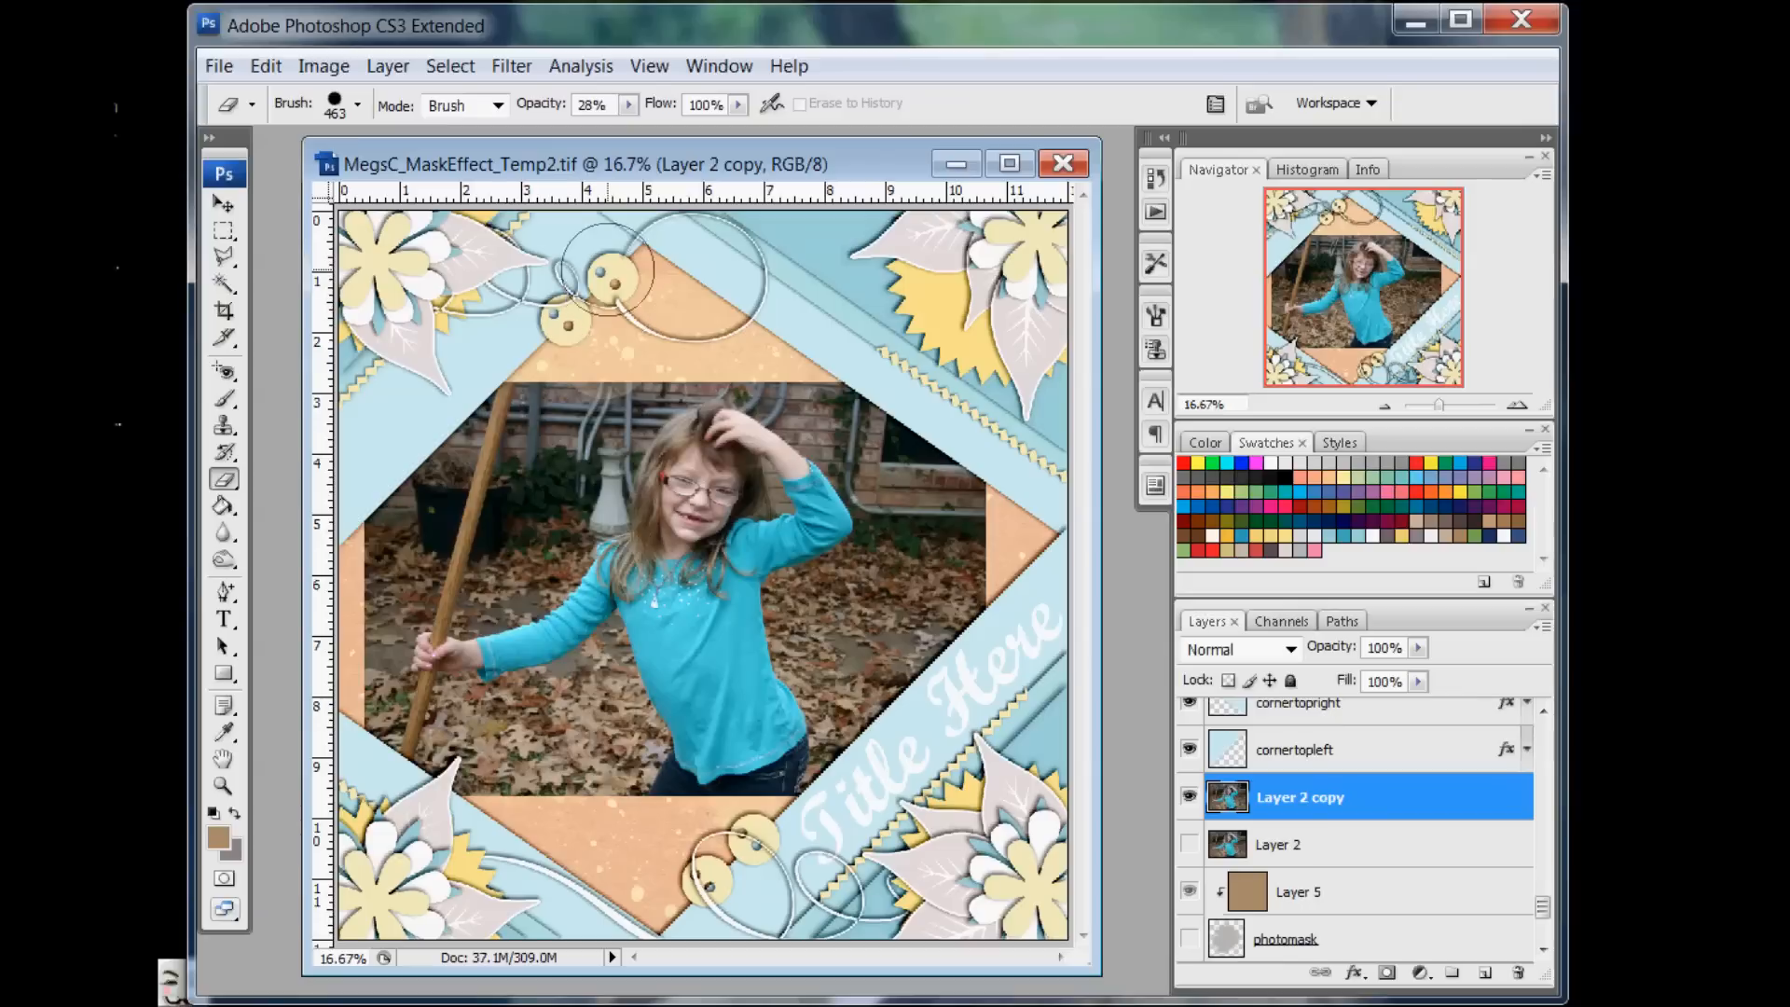
left_click_drag(629, 105, 657, 142)
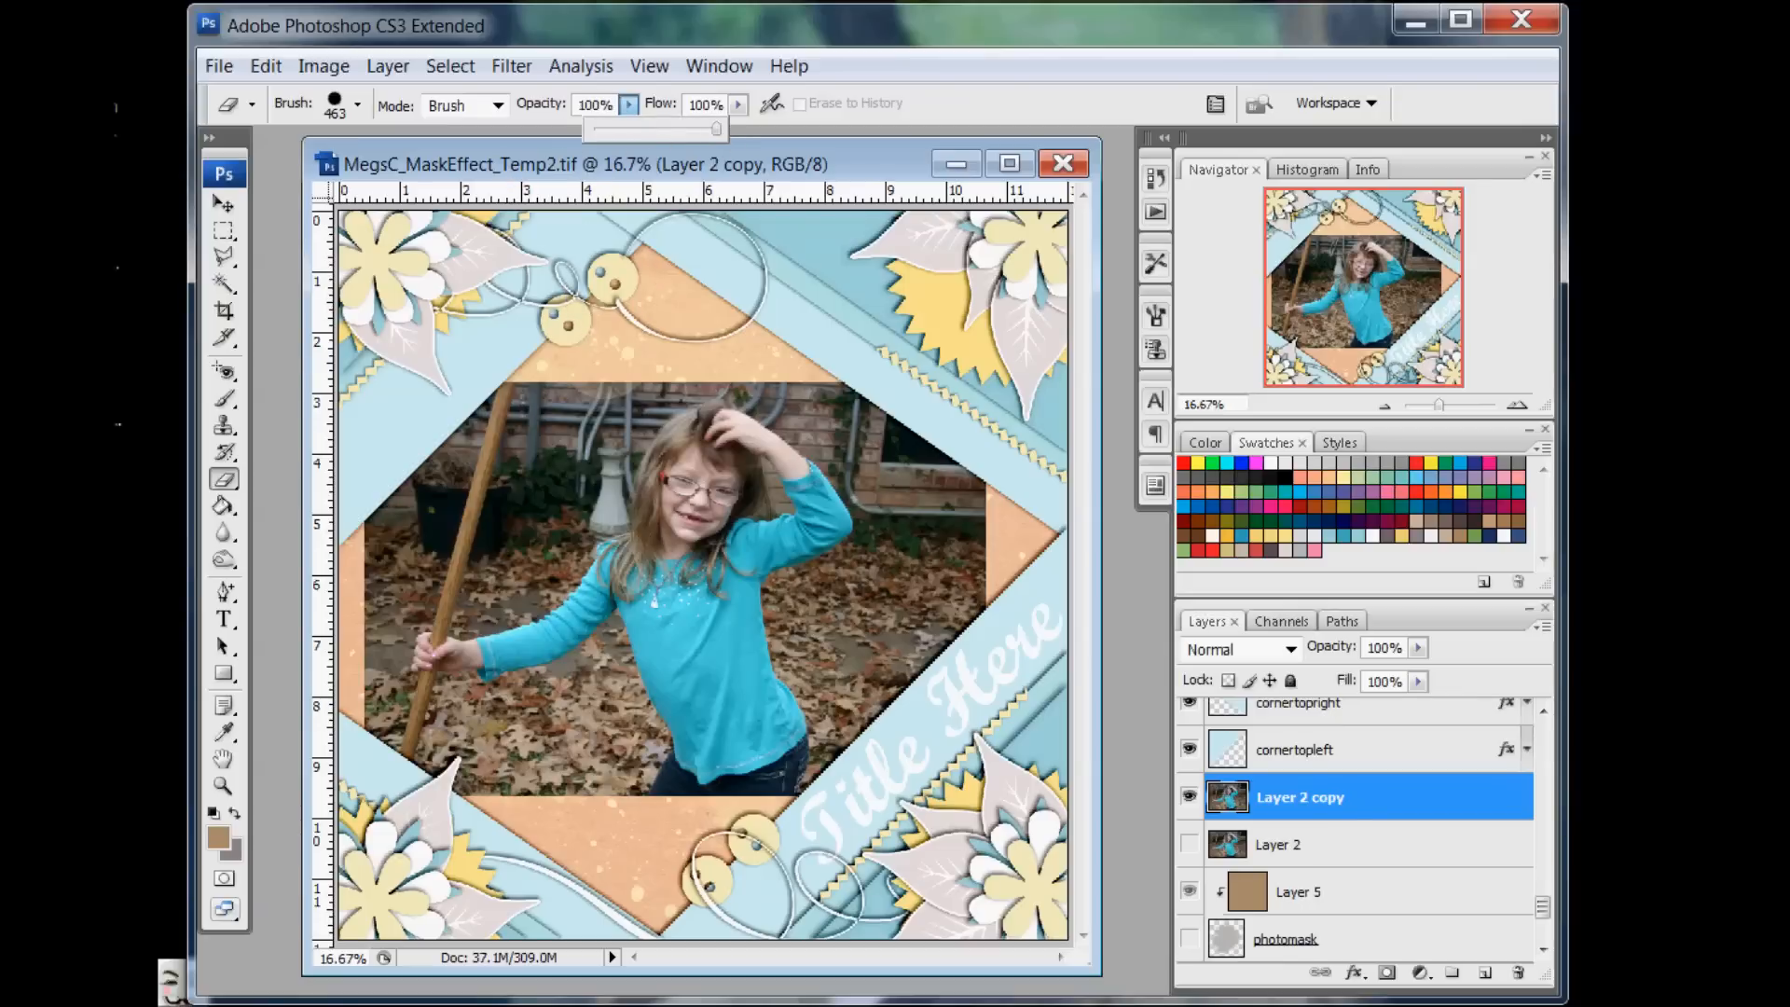
key("0")
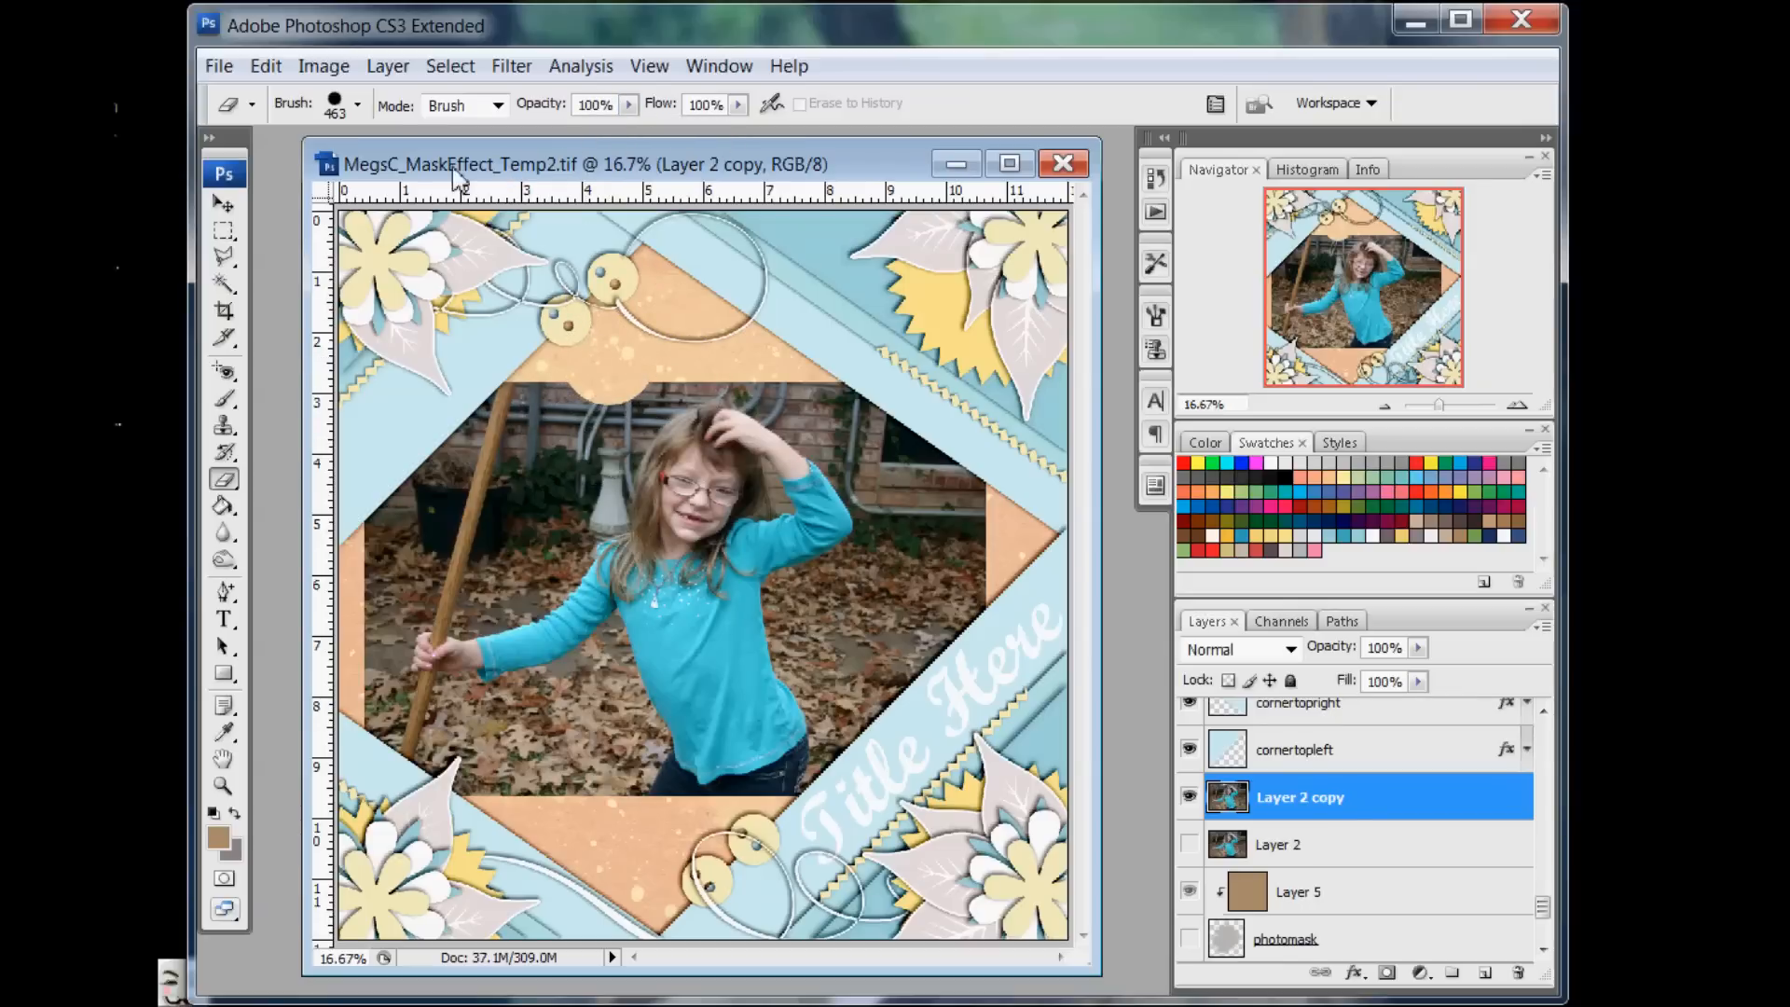
Reduce the eraser hardness to 14% and try a soft erase beside the hard-edged spot
left_click(357, 105)
left_click_drag(466, 265, 262, 264)
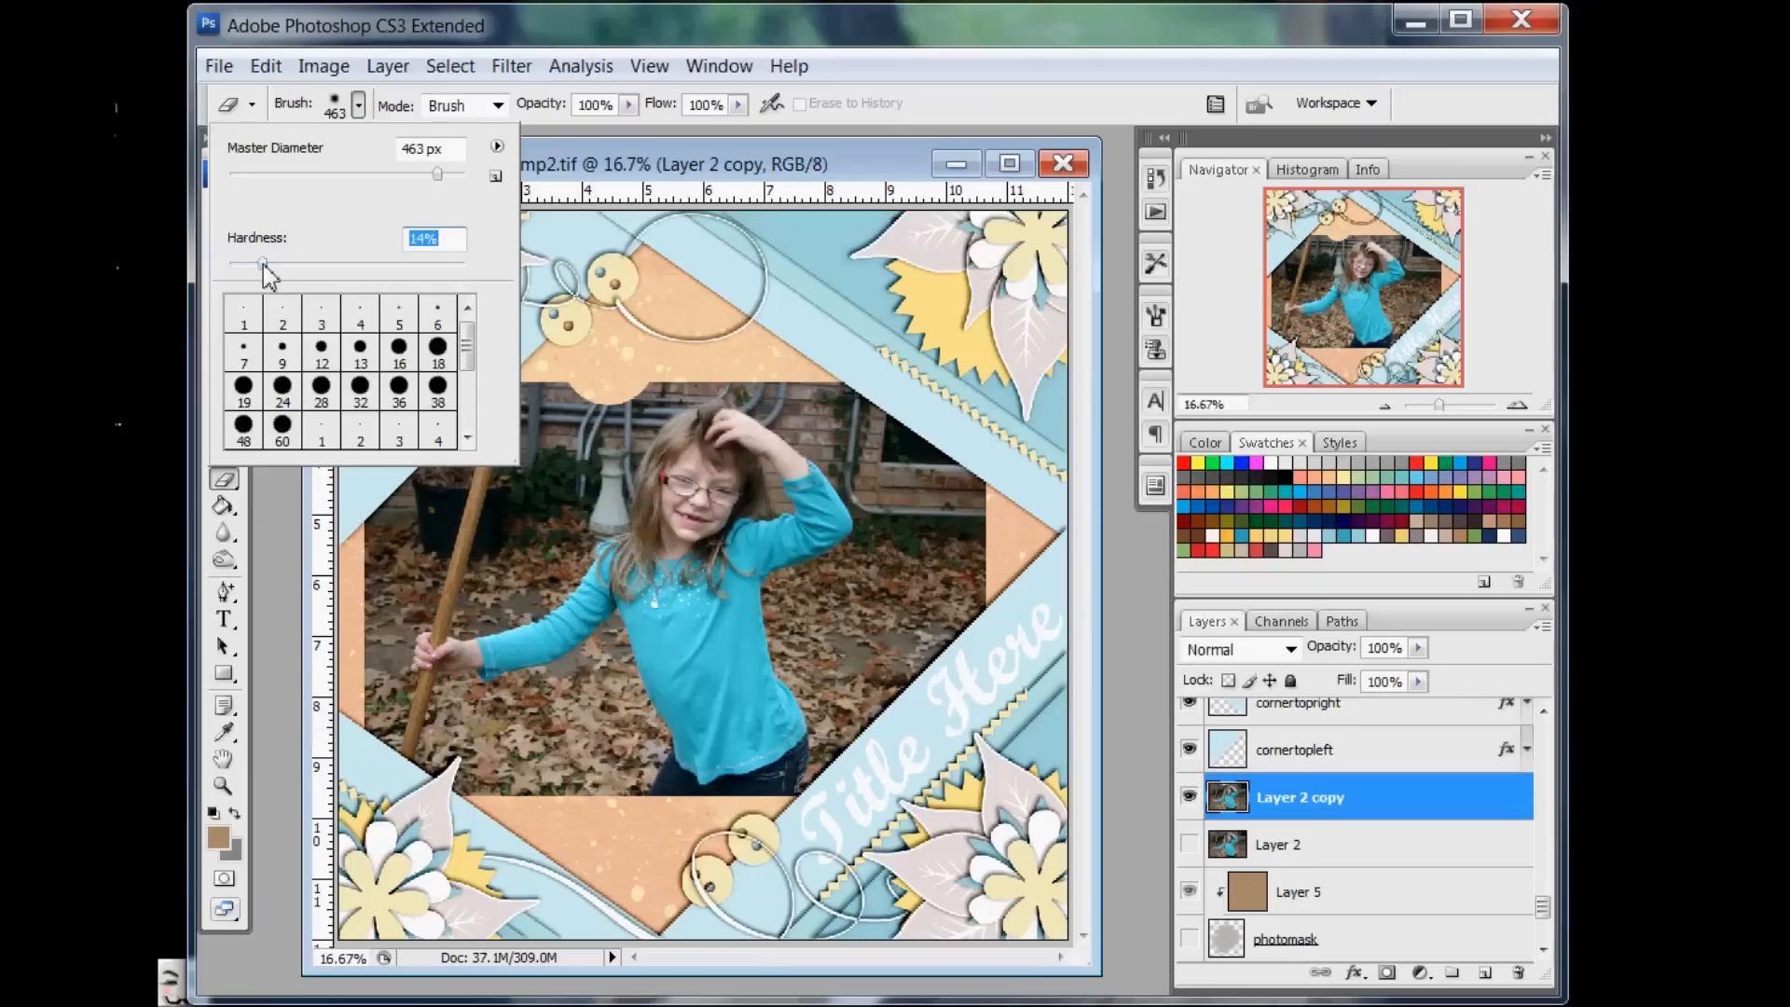
left_click(560, 374)
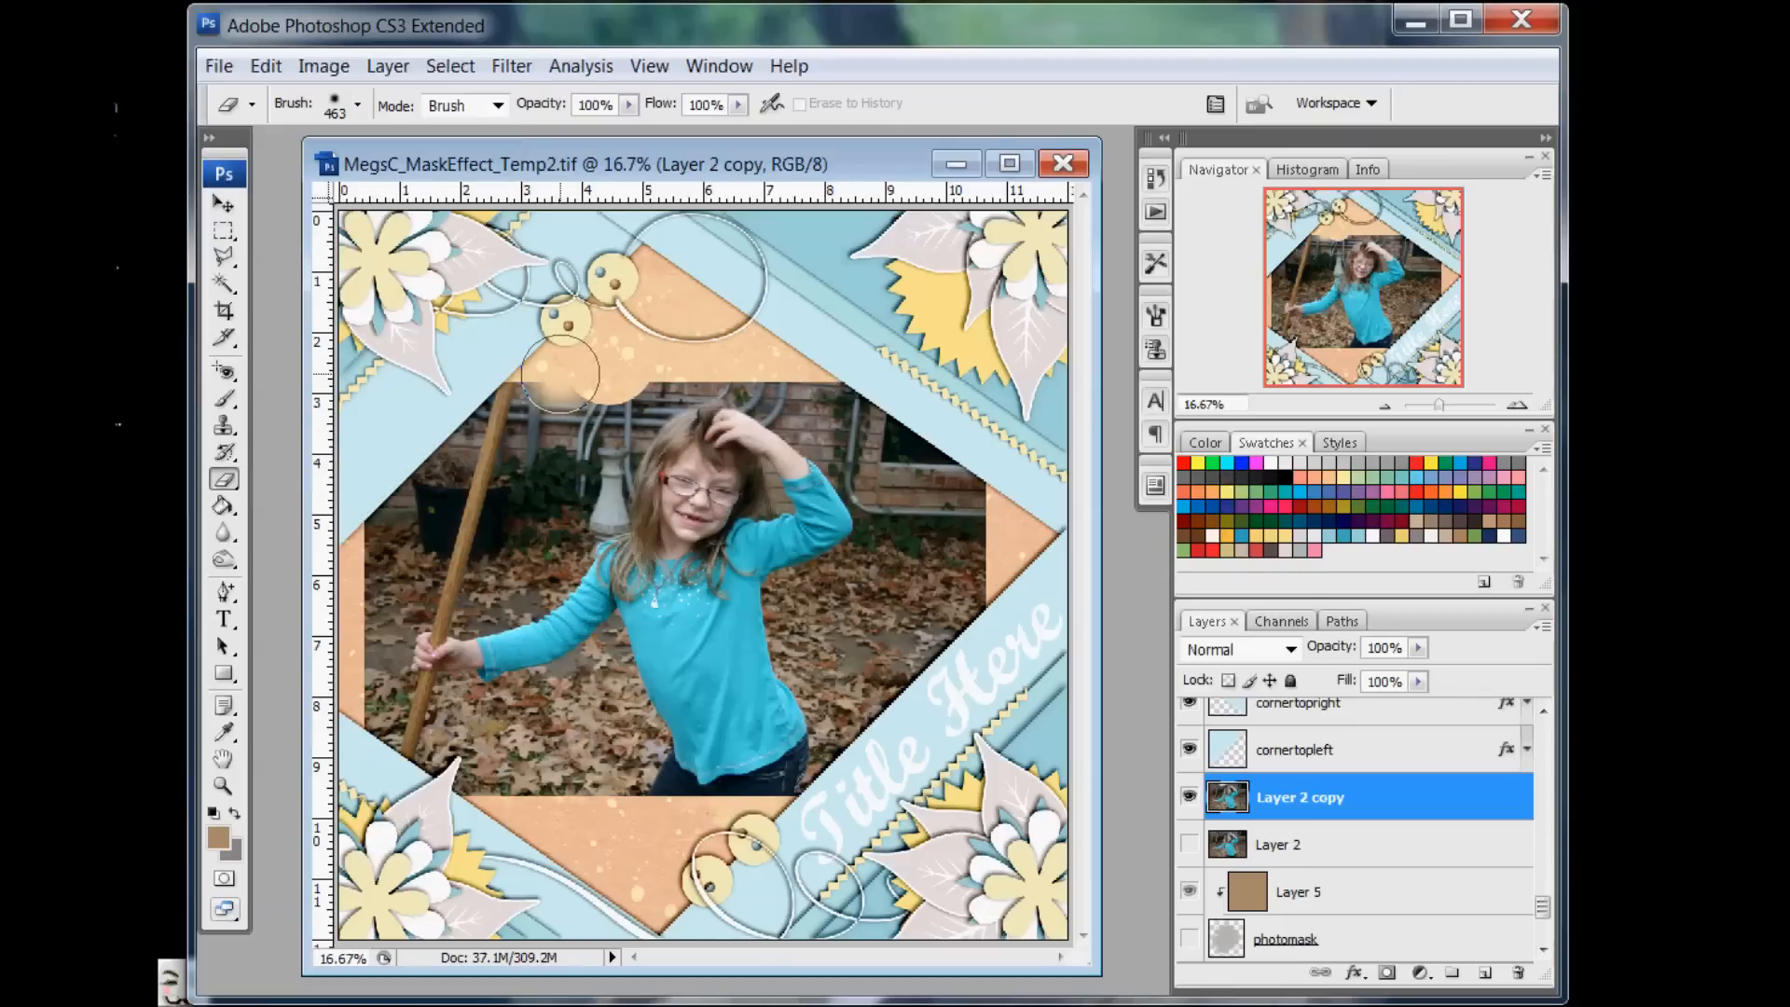
key("ctrl+z")
Lower the eraser opacity to 25% and fade the photo's edges all around into the orange background
left_click(630, 106)
left_click_drag(628, 131, 536, 129)
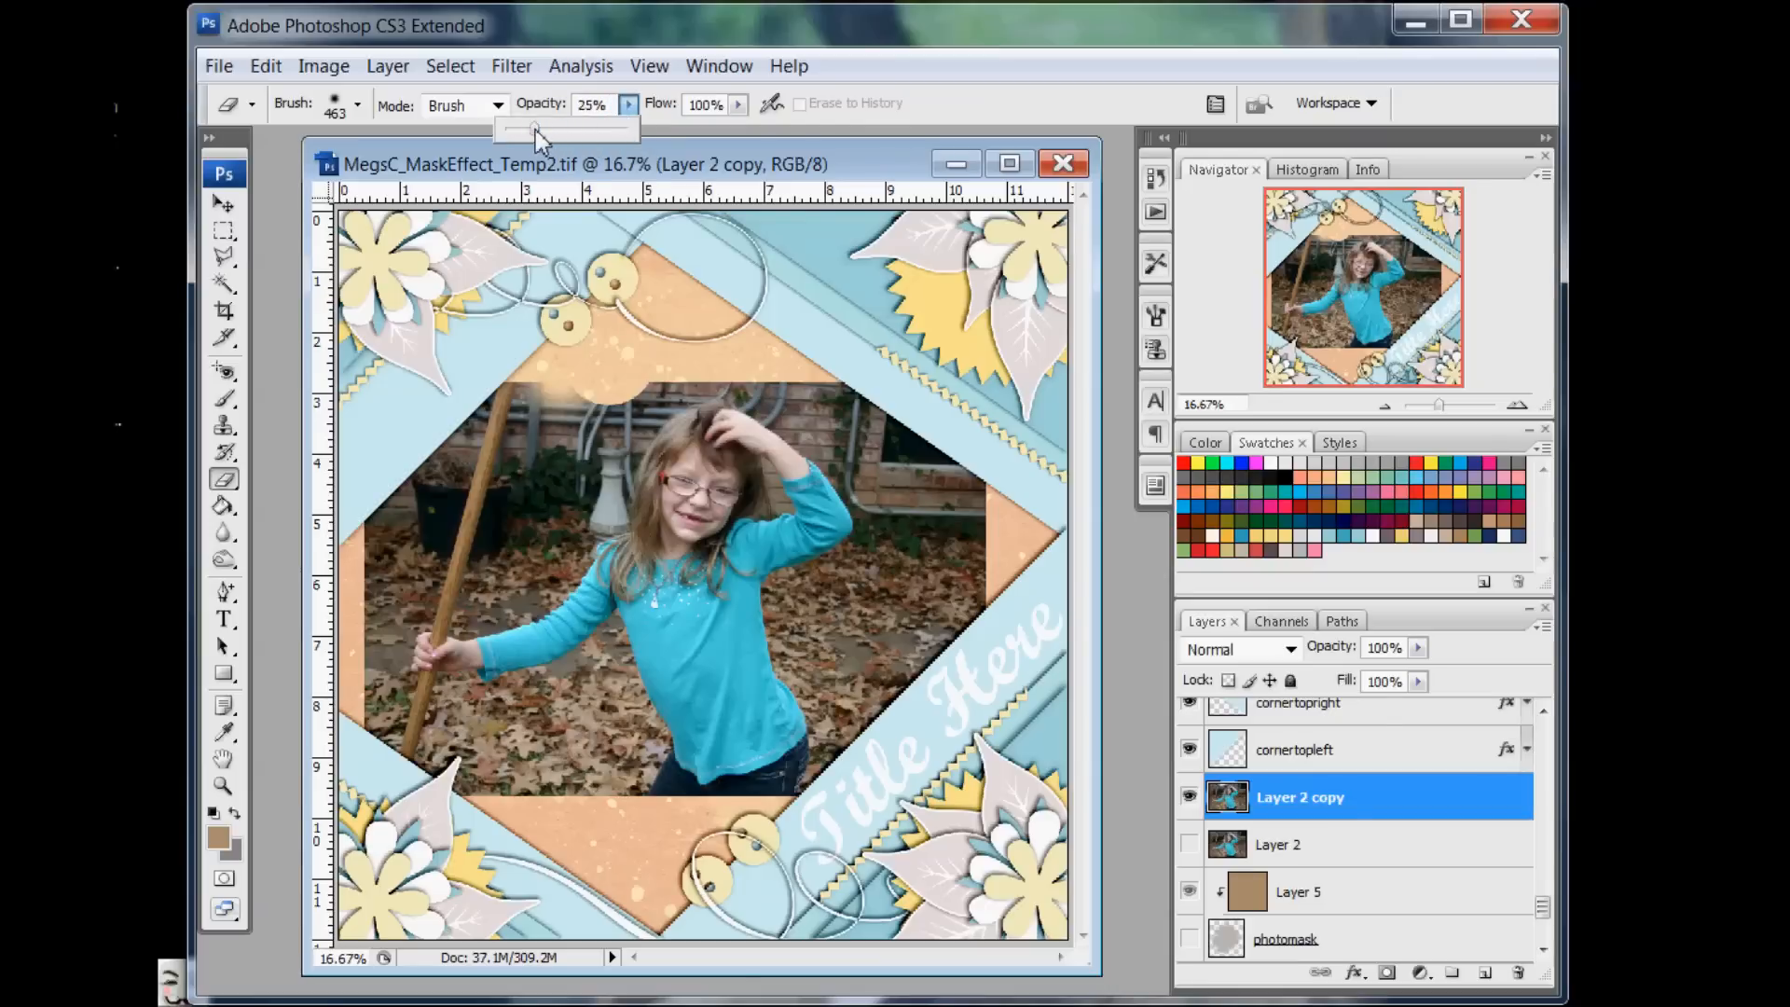
left_click(570, 378)
mouse_move(546, 377)
left_mouse_down()
mouse_move(494, 384)
mouse_move(569, 357)
mouse_move(524, 364)
mouse_move(560, 344)
mouse_move(462, 379)
mouse_move(568, 349)
mouse_move(486, 368)
mouse_move(531, 355)
mouse_move(473, 384)
mouse_move(489, 377)
mouse_move(410, 468)
mouse_move(452, 423)
mouse_move(657, 354)
mouse_move(604, 367)
mouse_move(666, 352)
mouse_move(695, 358)
mouse_move(644, 364)
mouse_move(795, 372)
mouse_move(710, 353)
mouse_move(774, 356)
mouse_move(908, 405)
mouse_move(785, 347)
mouse_move(869, 379)
mouse_move(689, 349)
mouse_move(732, 351)
mouse_move(582, 362)
mouse_move(725, 372)
mouse_move(574, 388)
mouse_move(465, 439)
mouse_move(374, 504)
mouse_move(366, 611)
mouse_move(356, 492)
mouse_move(344, 622)
mouse_move(340, 510)
mouse_move(356, 613)
mouse_move(374, 475)
mouse_move(435, 426)
mouse_move(330, 613)
mouse_move(352, 596)
mouse_move(351, 556)
mouse_move(367, 735)
mouse_move(359, 662)
mouse_move(422, 825)
mouse_move(380, 731)
mouse_move(359, 538)
mouse_move(364, 723)
mouse_move(342, 668)
left_mouse_up()
mouse_move(361, 626)
left_mouse_down()
mouse_move(403, 752)
mouse_move(535, 844)
mouse_move(573, 816)
mouse_move(476, 794)
mouse_move(758, 815)
mouse_move(500, 805)
mouse_move(712, 829)
mouse_move(528, 823)
mouse_move(734, 819)
mouse_move(491, 807)
mouse_move(692, 835)
mouse_move(459, 794)
mouse_move(759, 815)
mouse_move(760, 799)
mouse_move(607, 805)
mouse_move(797, 819)
mouse_move(946, 699)
mouse_move(819, 795)
mouse_move(971, 649)
mouse_move(934, 725)
mouse_move(995, 562)
mouse_move(975, 485)
mouse_move(987, 597)
mouse_move(984, 464)
mouse_move(996, 547)
mouse_move(988, 599)
mouse_move(976, 488)
mouse_move(977, 604)
mouse_move(876, 378)
mouse_move(953, 496)
mouse_move(842, 369)
mouse_move(642, 361)
mouse_move(776, 358)
mouse_move(681, 361)
left_mouse_up()
mouse_move(552, 392)
left_mouse_down()
mouse_move(459, 459)
mouse_move(415, 587)
mouse_move(414, 488)
mouse_move(409, 683)
mouse_move(462, 793)
mouse_move(485, 808)
mouse_move(495, 768)
mouse_move(600, 816)
mouse_move(851, 805)
mouse_move(770, 800)
mouse_move(841, 791)
mouse_move(928, 727)
mouse_move(893, 728)
mouse_move(949, 657)
mouse_move(894, 747)
left_mouse_up()
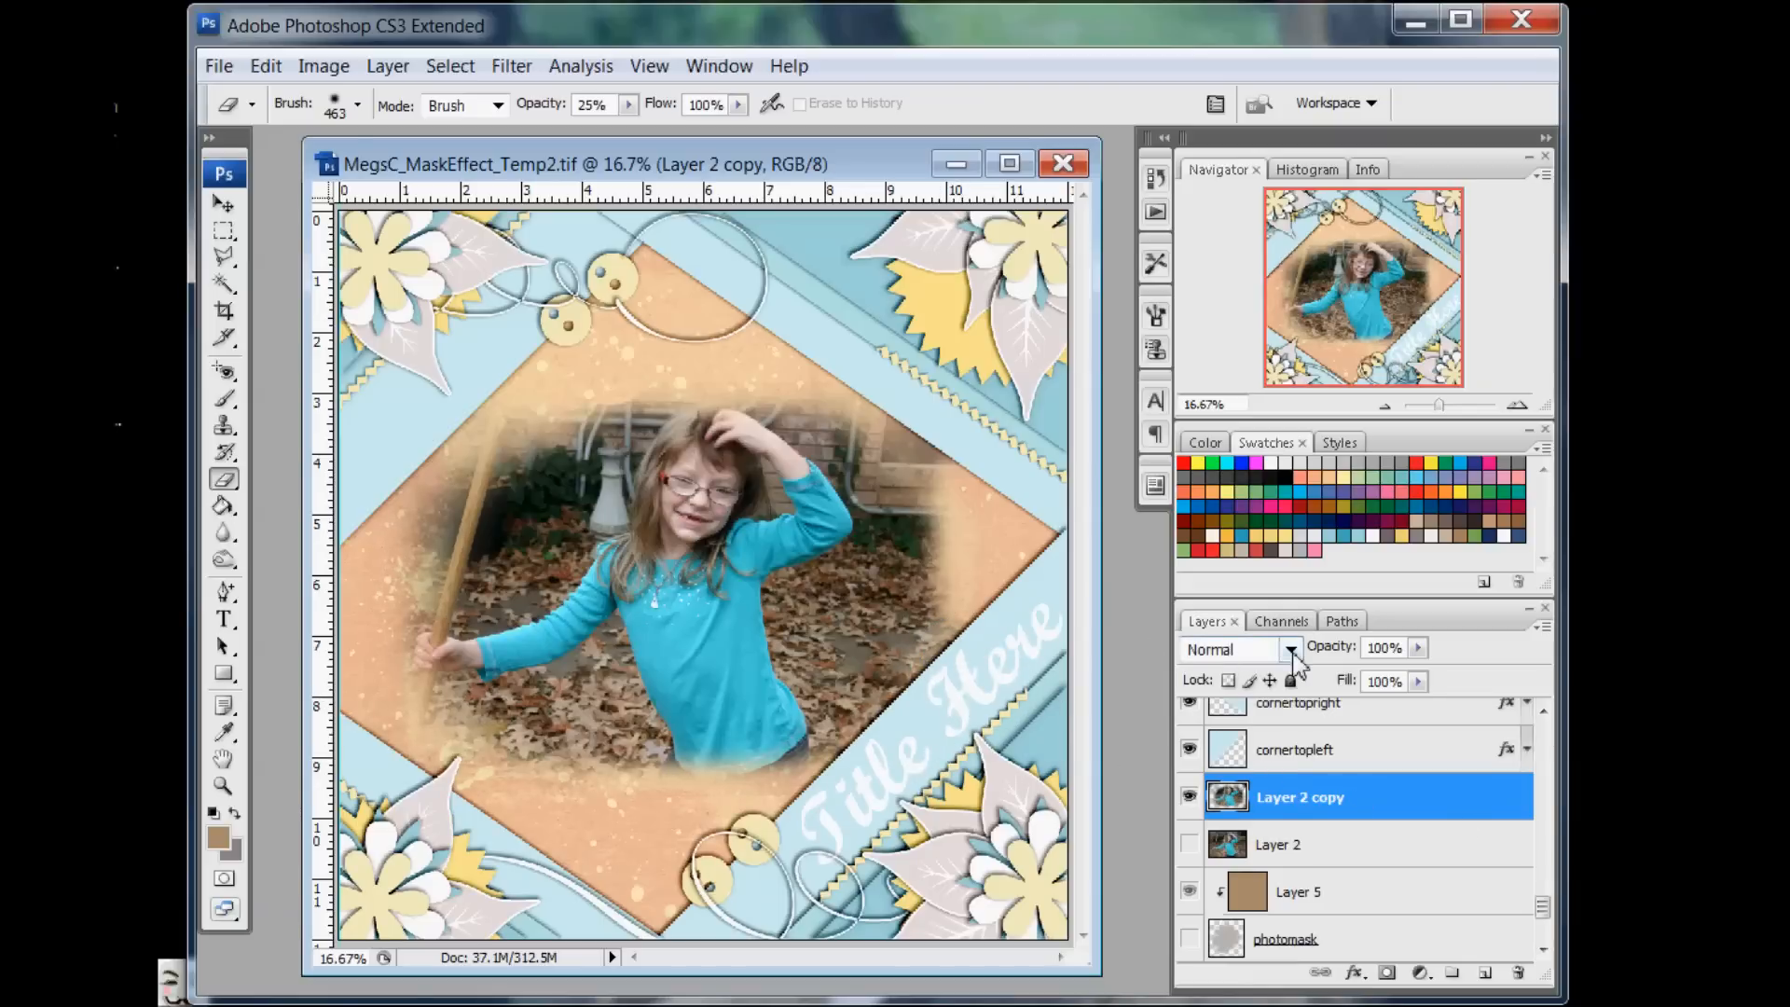
Set Layer 2 copy's blend mode to Overlay and duplicate it as Layer 2 copy 2
left_click(1292, 651)
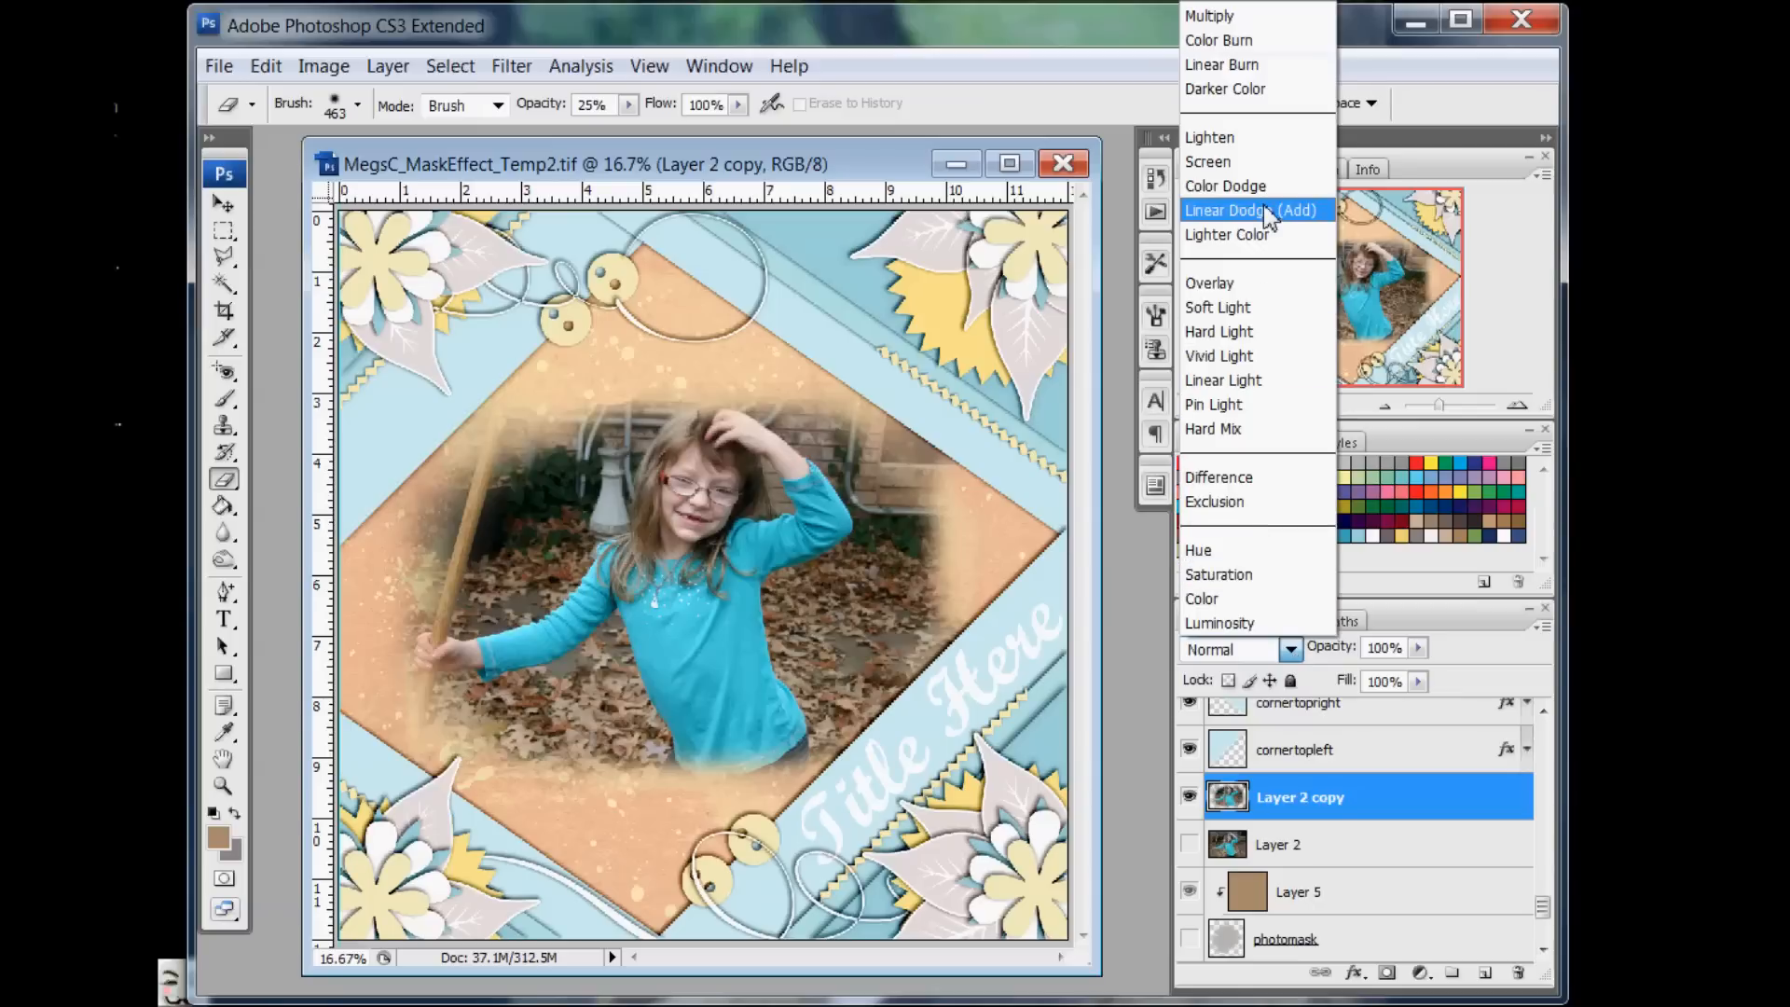
left_click(1230, 284)
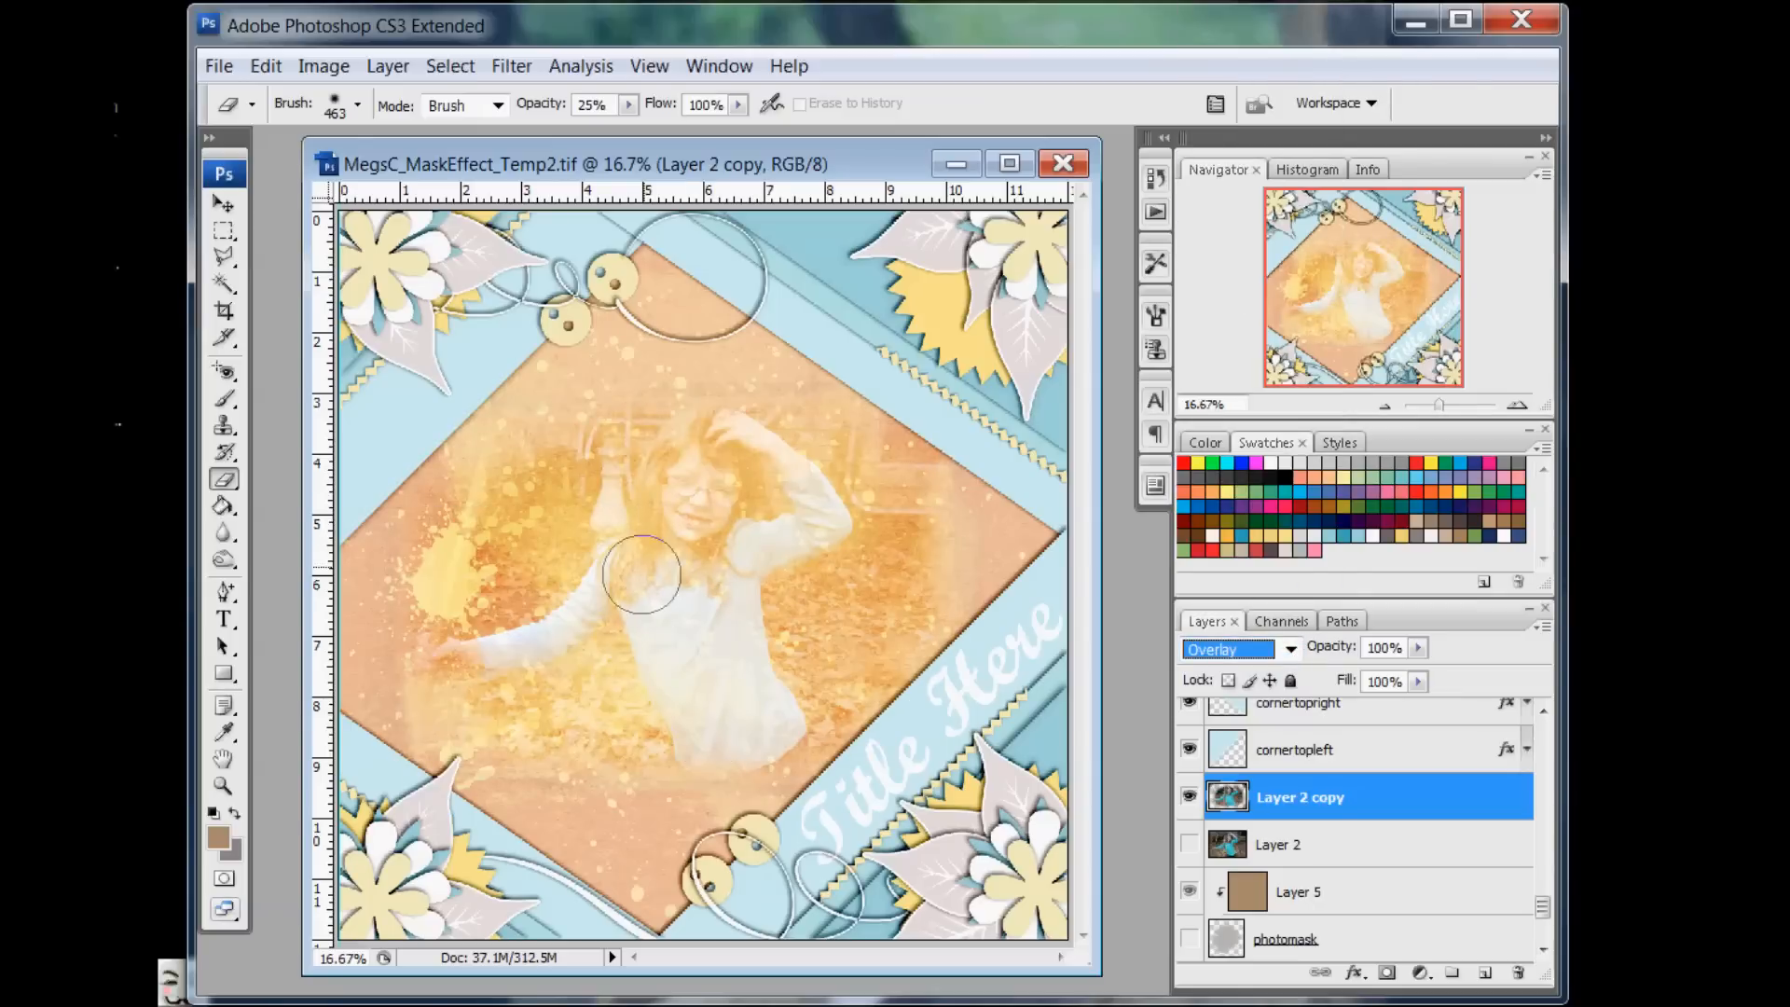
right_click(1322, 809)
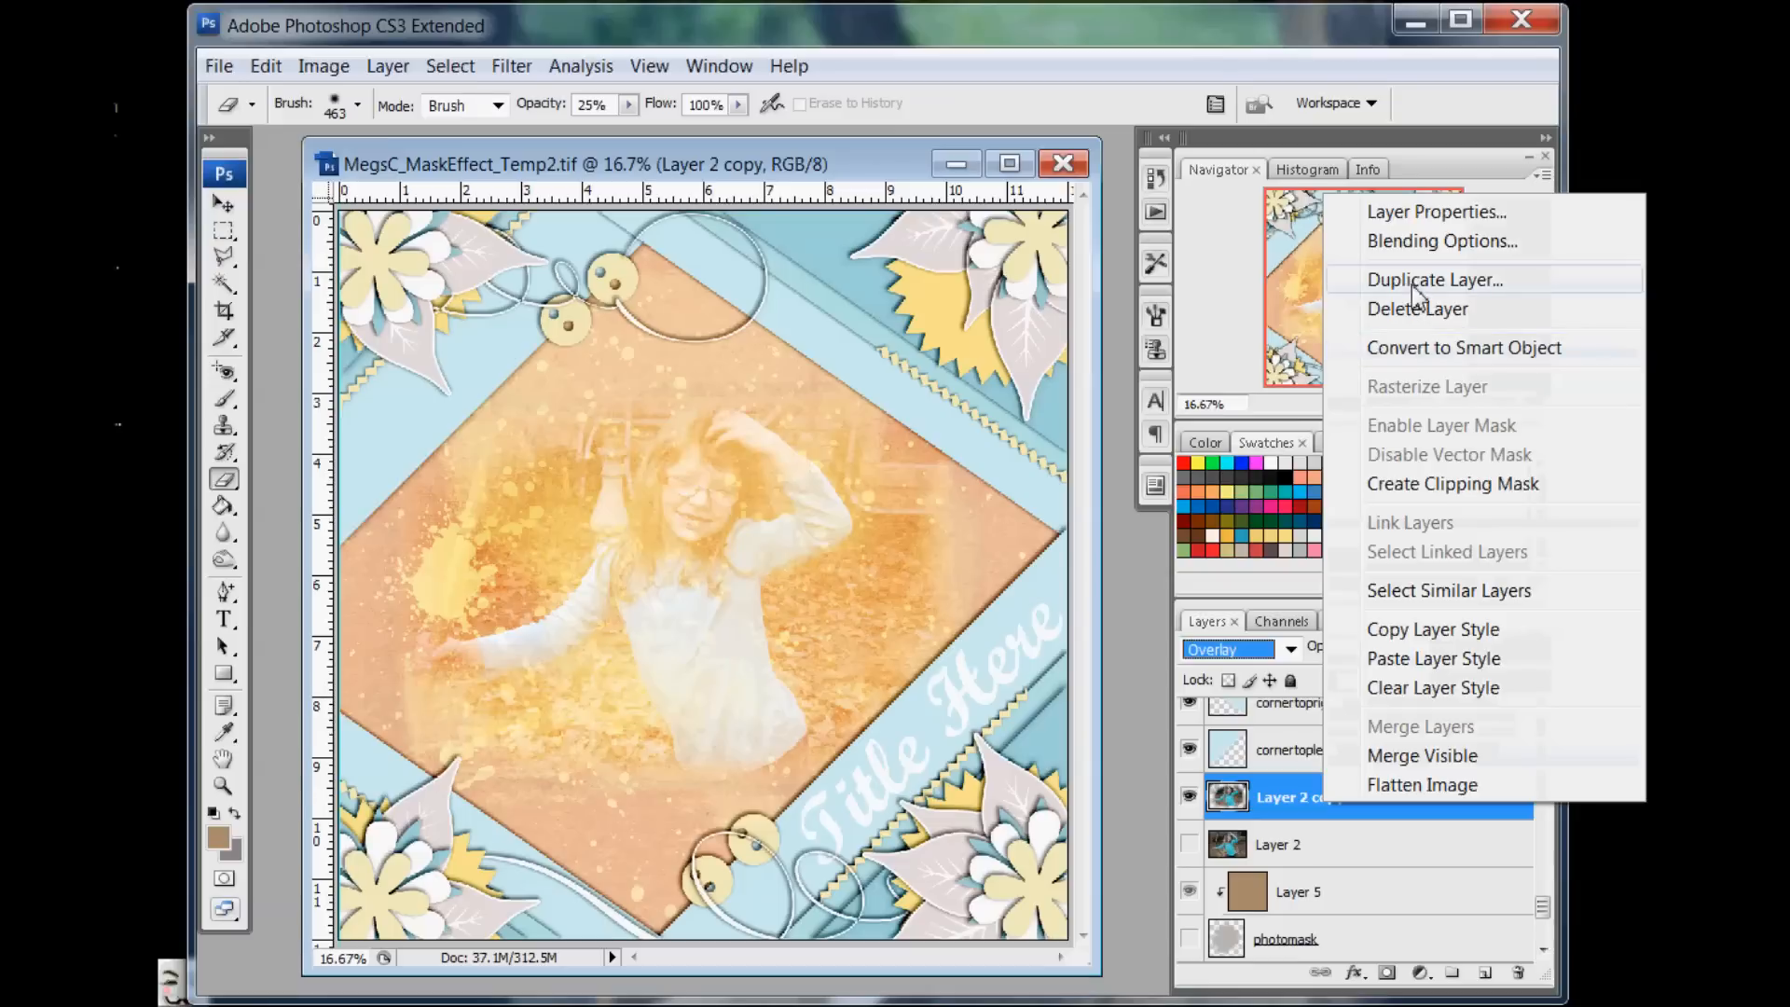
left_click(1351, 280)
left_click(1178, 252)
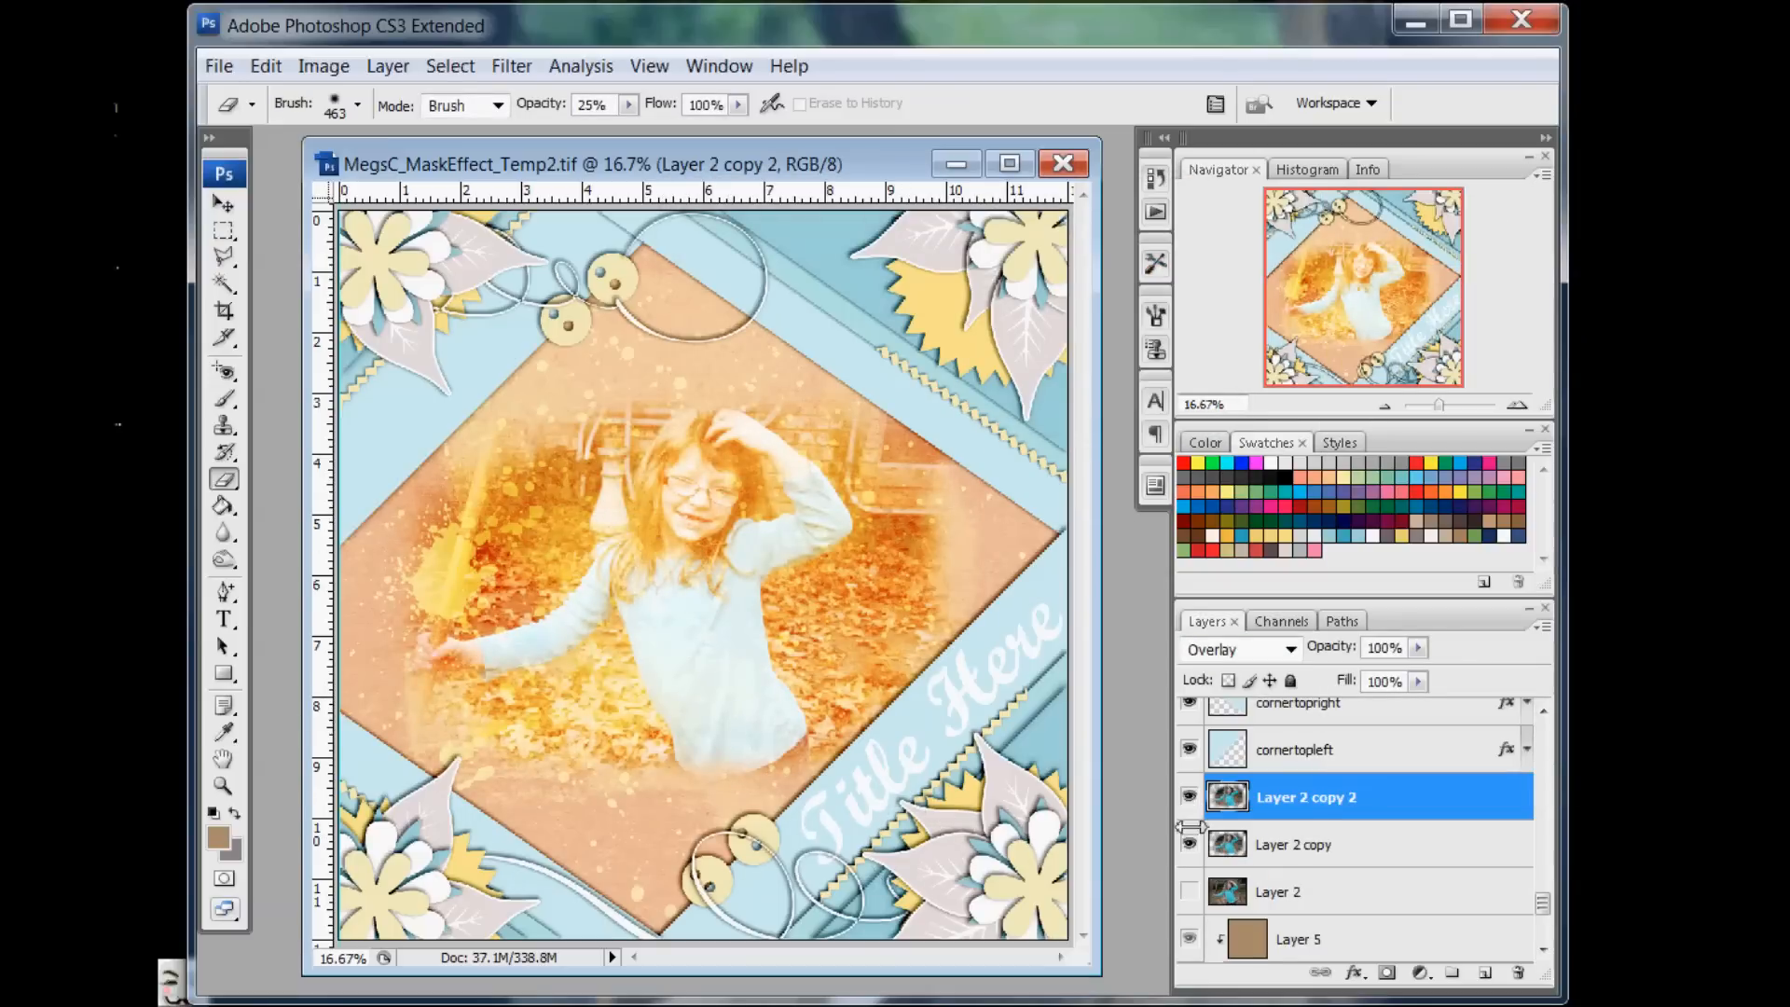
Hide Layer 2 copy and change Layer 2 copy 2's blend mode to Linear Light
left_click(1189, 844)
left_click(1290, 651)
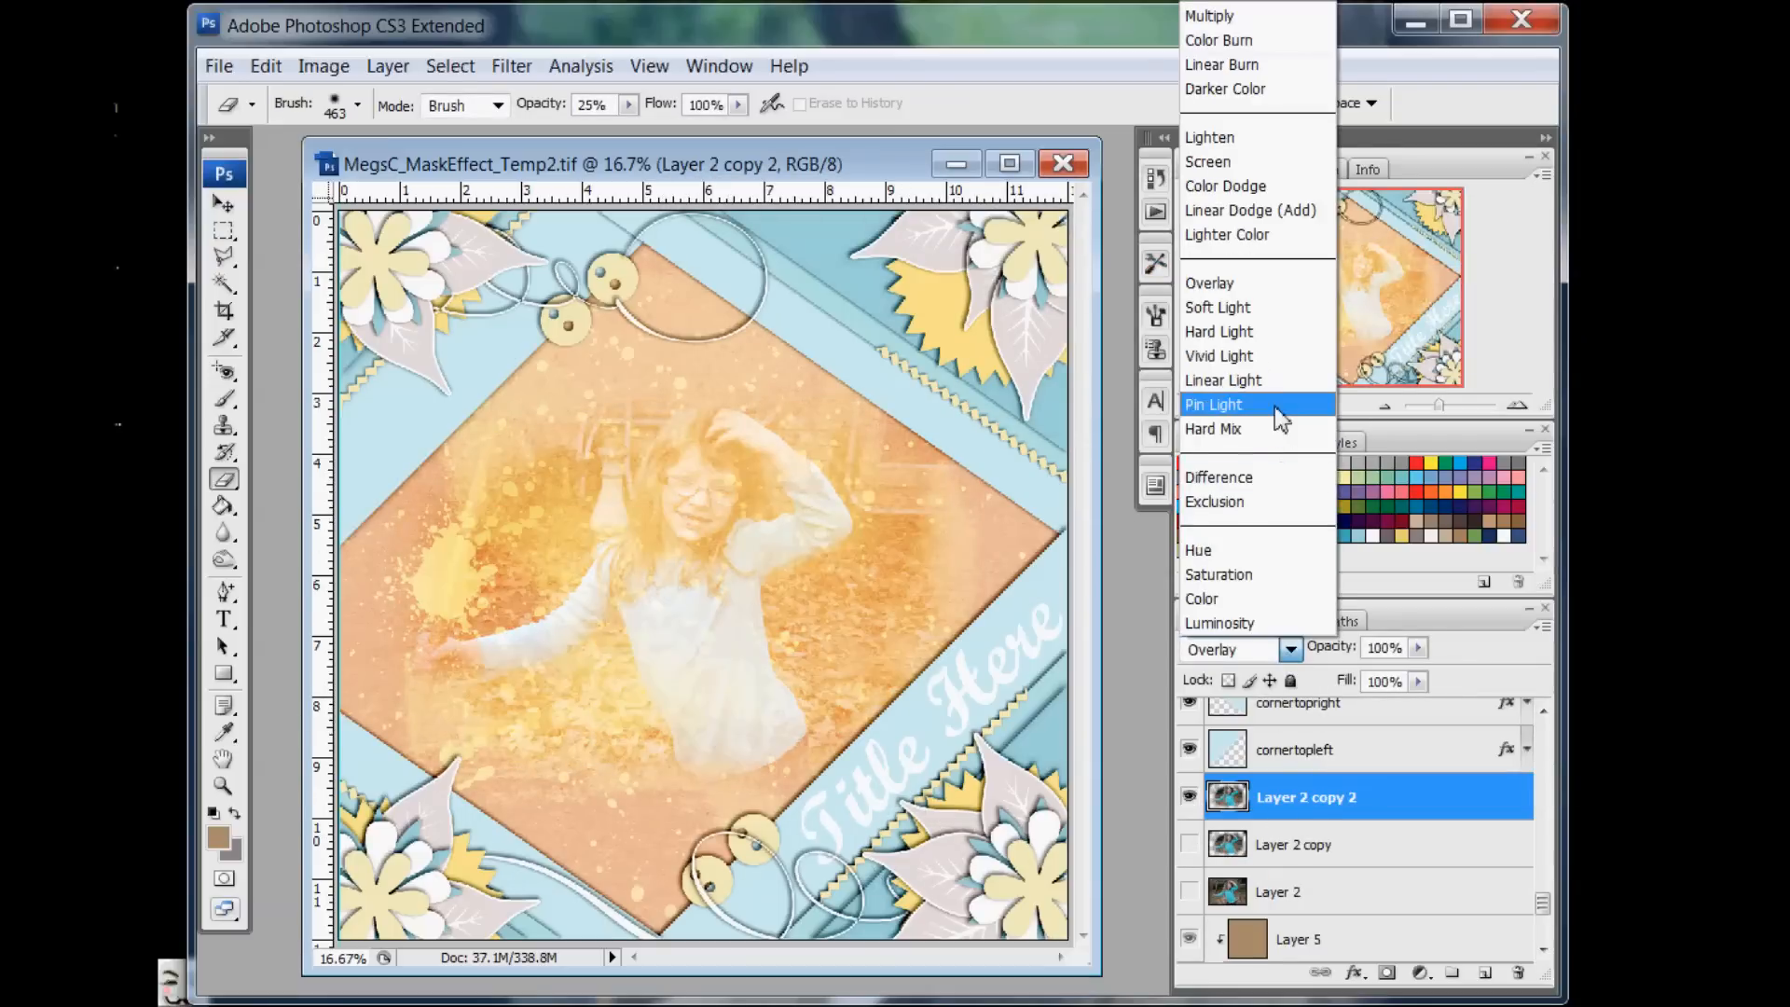
left_click(1279, 378)
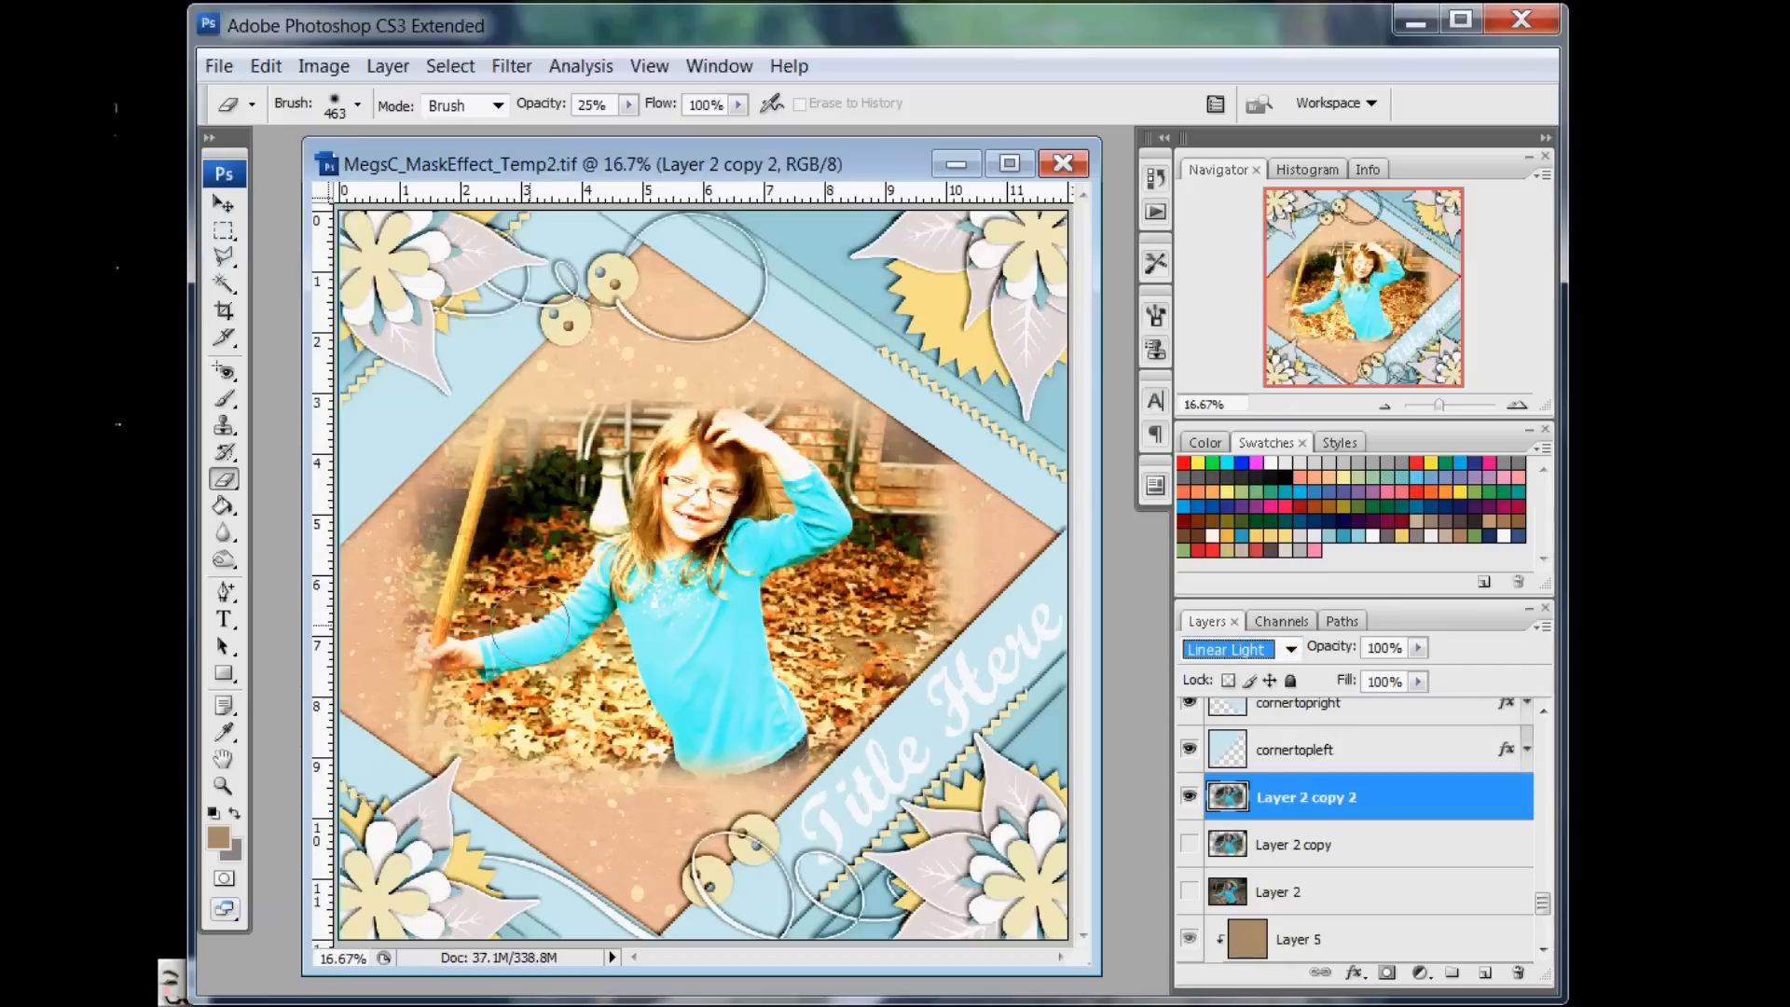